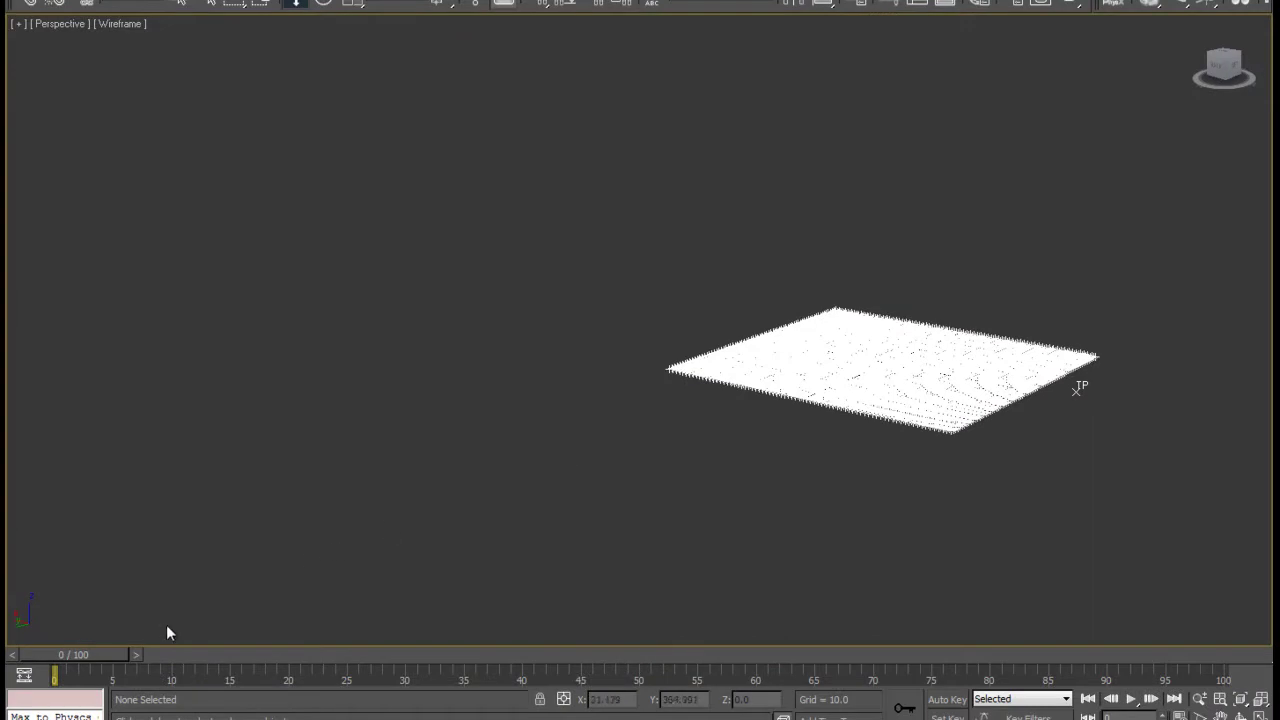
Raise the Float node feeding the final Add&Multiply's ValueB to 126.106 to exaggerate the particle surface's height
{"action": "key", "text": "w"}
{"action": "left_click_drag", "start_coordinate": [699, 570], "coordinate": [641, 498]}
{"action": "key", "text": "6"}
{"action": "left_click", "coordinate": [722, 447]}
{"action": "left_click_drag", "start_coordinate": [995, 88], "coordinate": [330, 86]}
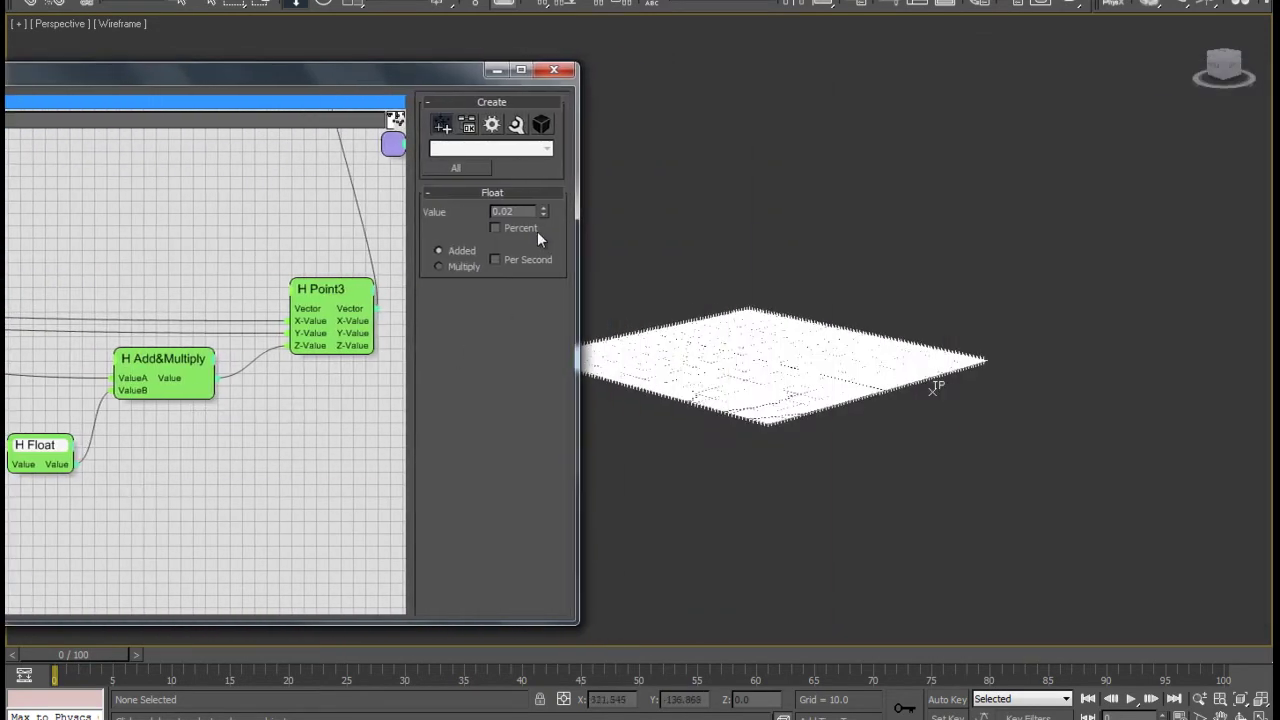
{"action": "left_click_drag", "start_coordinate": [544, 188], "coordinate": [683, 714]}
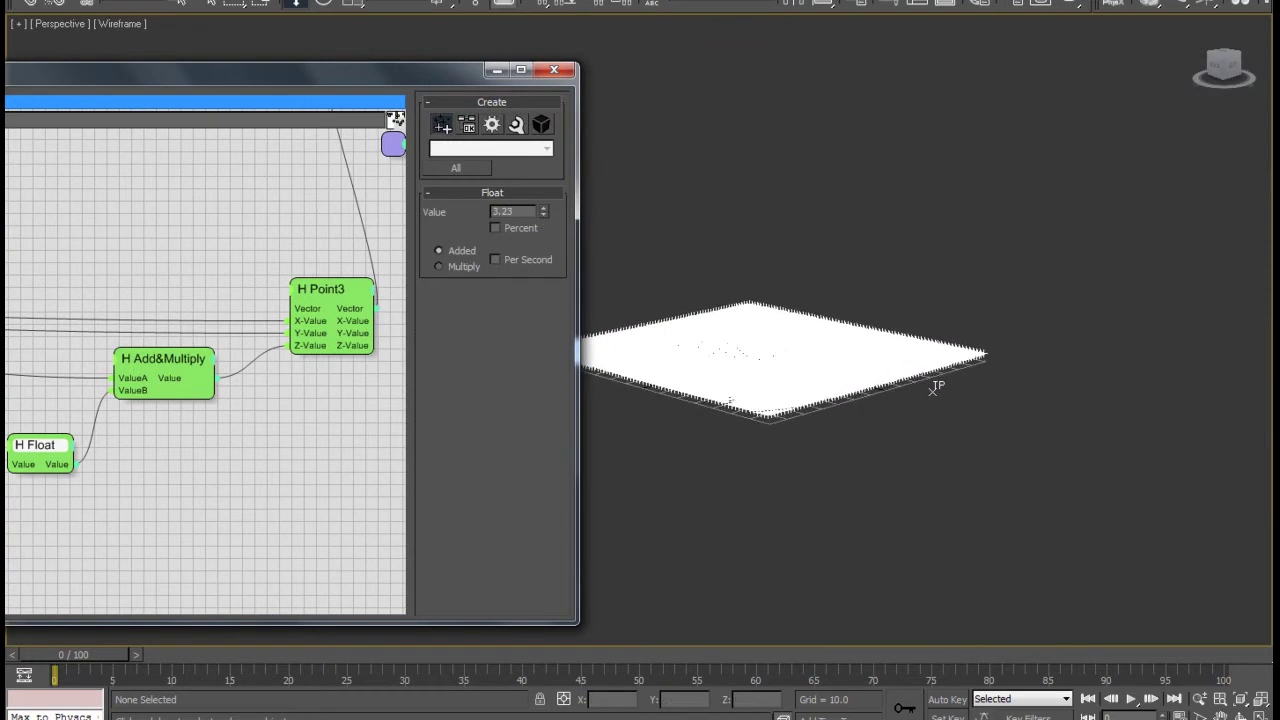
{"action": "left_click_drag", "start_coordinate": [543, 208], "coordinate": [781, 248]}
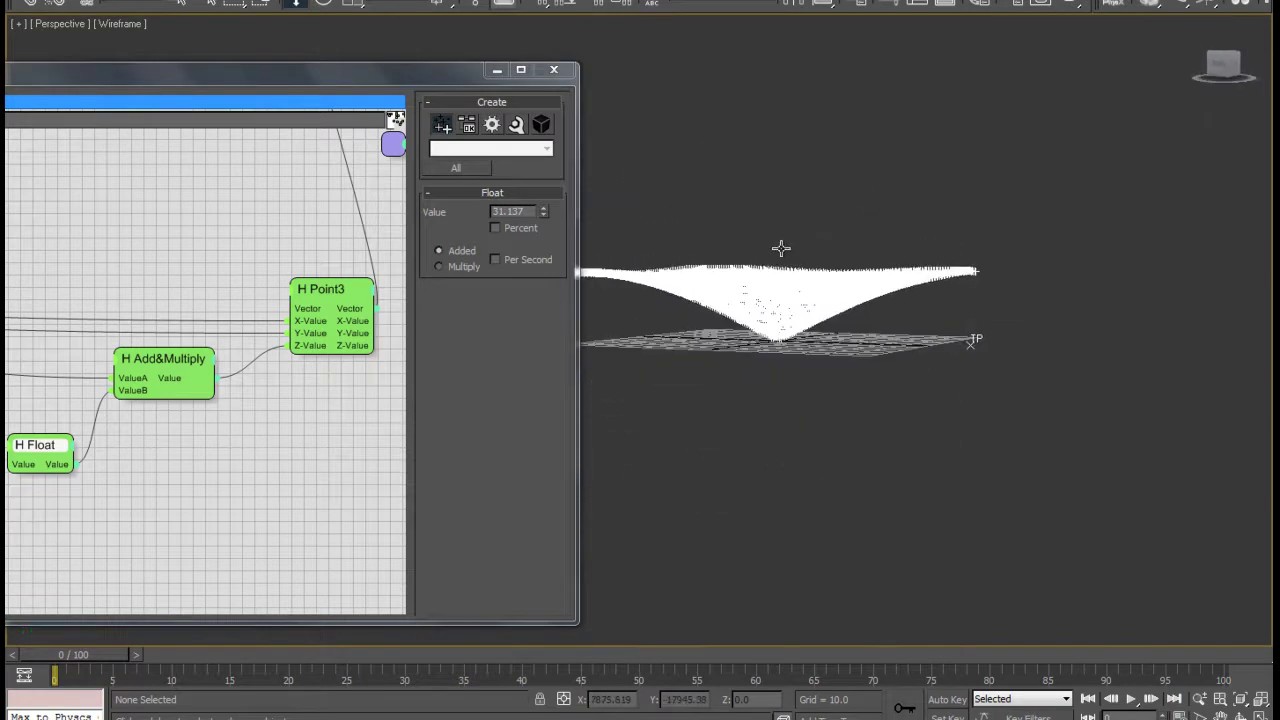
{"action": "left_click_drag", "start_coordinate": [544, 214], "coordinate": [660, 88]}
{"action": "left_click_drag", "start_coordinate": [838, 257], "coordinate": [985, 335]}
{"action": "mouse_move", "coordinate": [820, 286]}
{"action": "left_mouse_down"}
{"action": "mouse_move", "coordinate": [828, 368]}
{"action": "mouse_move", "coordinate": [882, 304]}
{"action": "mouse_move", "coordinate": [897, 311]}
{"action": "mouse_move", "coordinate": [901, 399]}
{"action": "mouse_move", "coordinate": [890, 385]}
{"action": "left_mouse_up"}
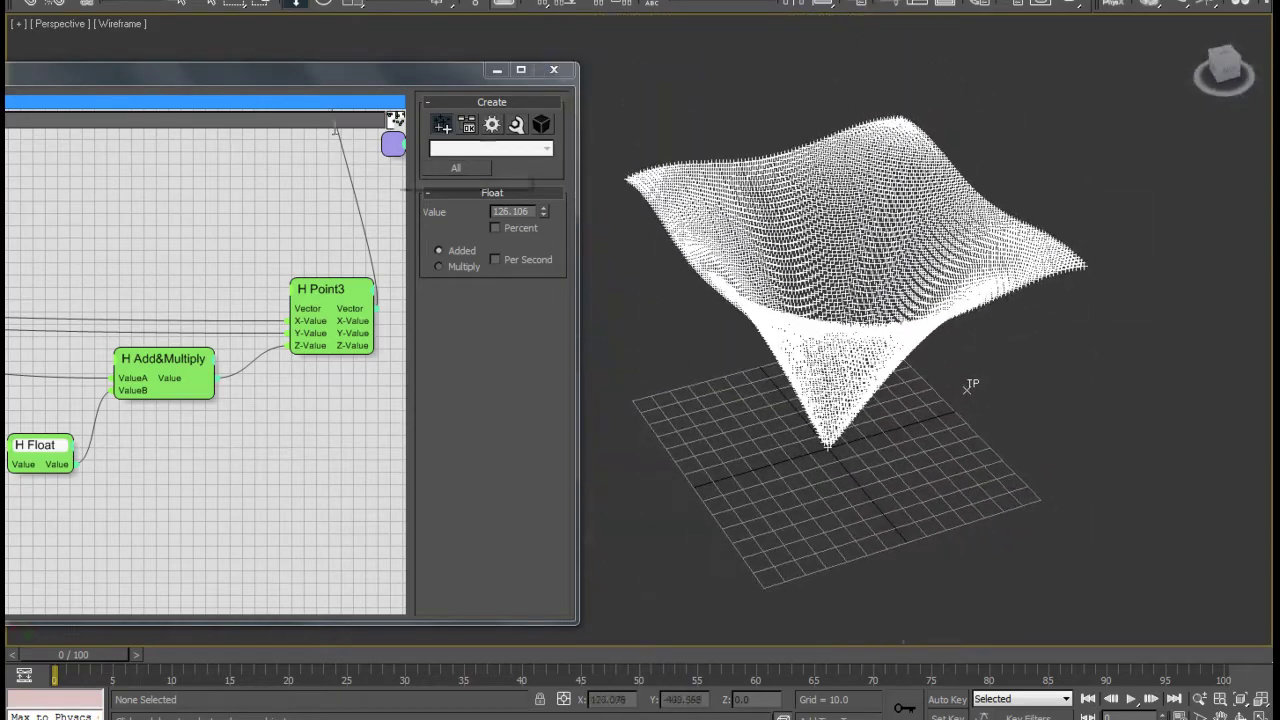
Move the sin node up and add a cos node from the M3D_Math black boxes below it
{"action": "left_click_drag", "start_coordinate": [319, 74], "coordinate": [743, 74]}
{"action": "left_click_drag", "start_coordinate": [332, 421], "coordinate": [389, 409]}
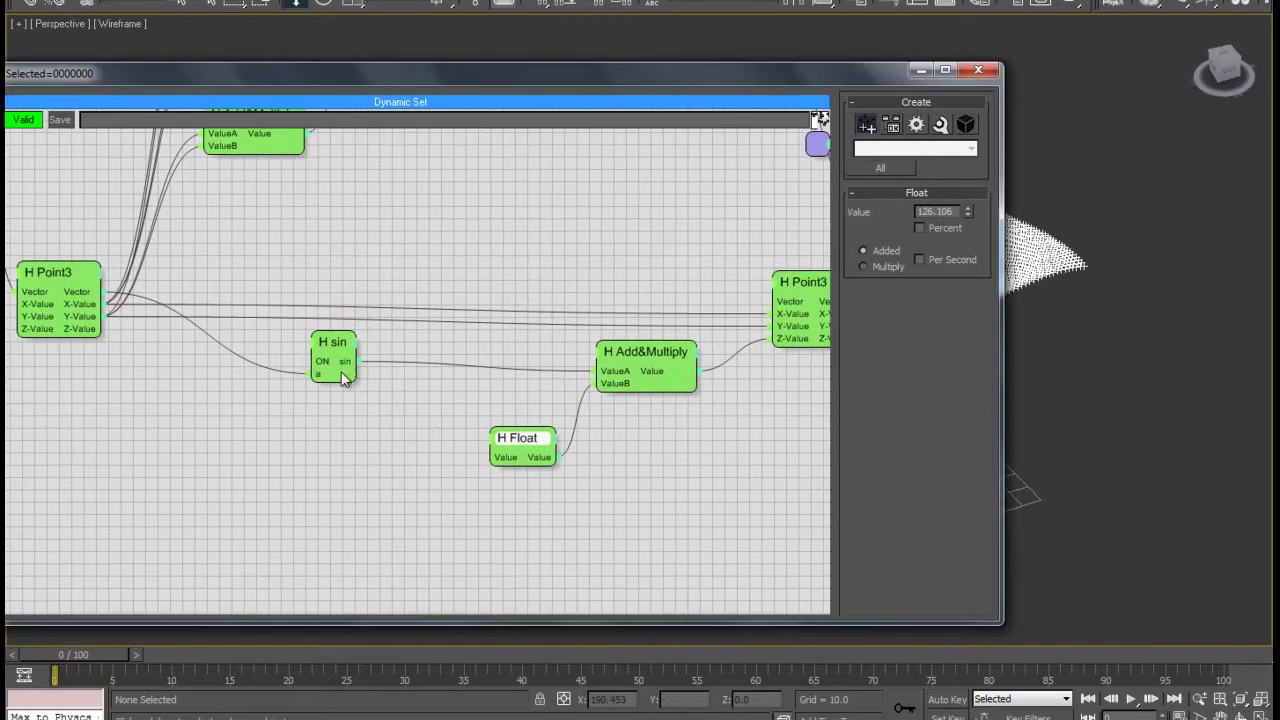
{"action": "left_click", "coordinate": [288, 260]}
{"action": "left_click_drag", "start_coordinate": [288, 260], "coordinate": [258, 202]}
{"action": "right_click", "coordinate": [294, 281]}
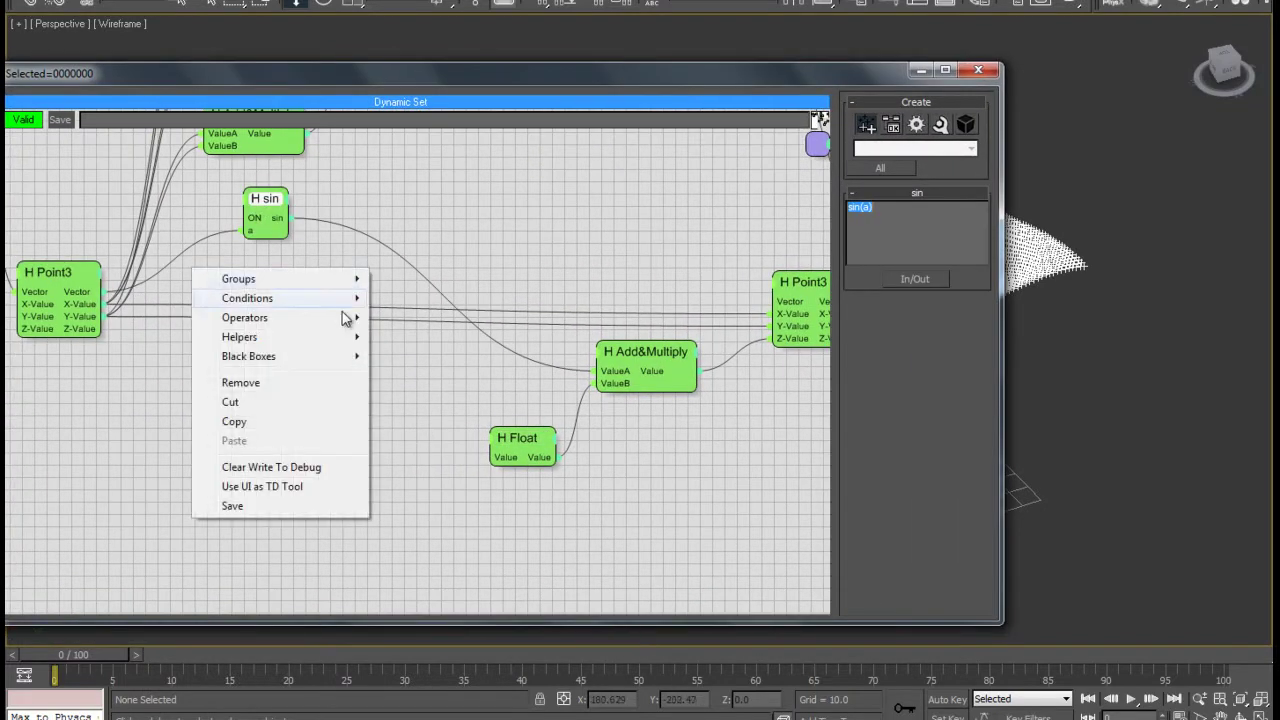
{"action": "mouse_move", "coordinate": [251, 360]}
{"action": "mouse_move", "coordinate": [458, 491]}
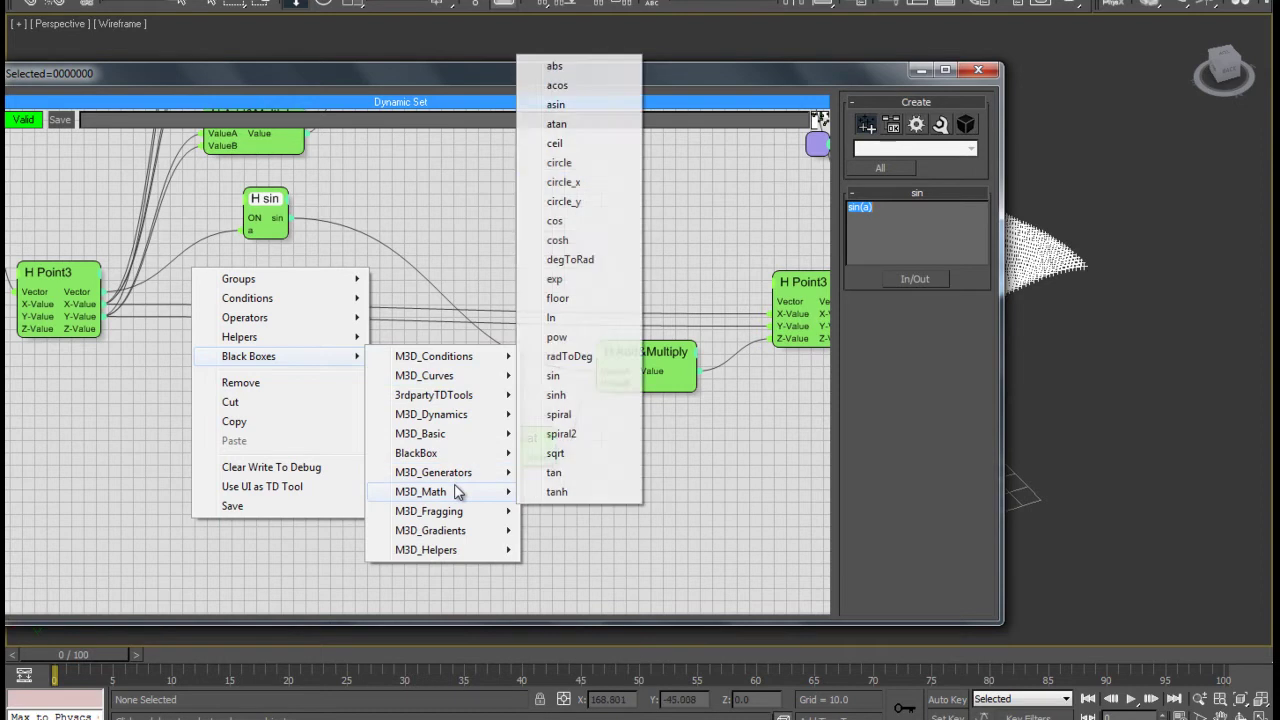
{"action": "left_click", "coordinate": [556, 221]}
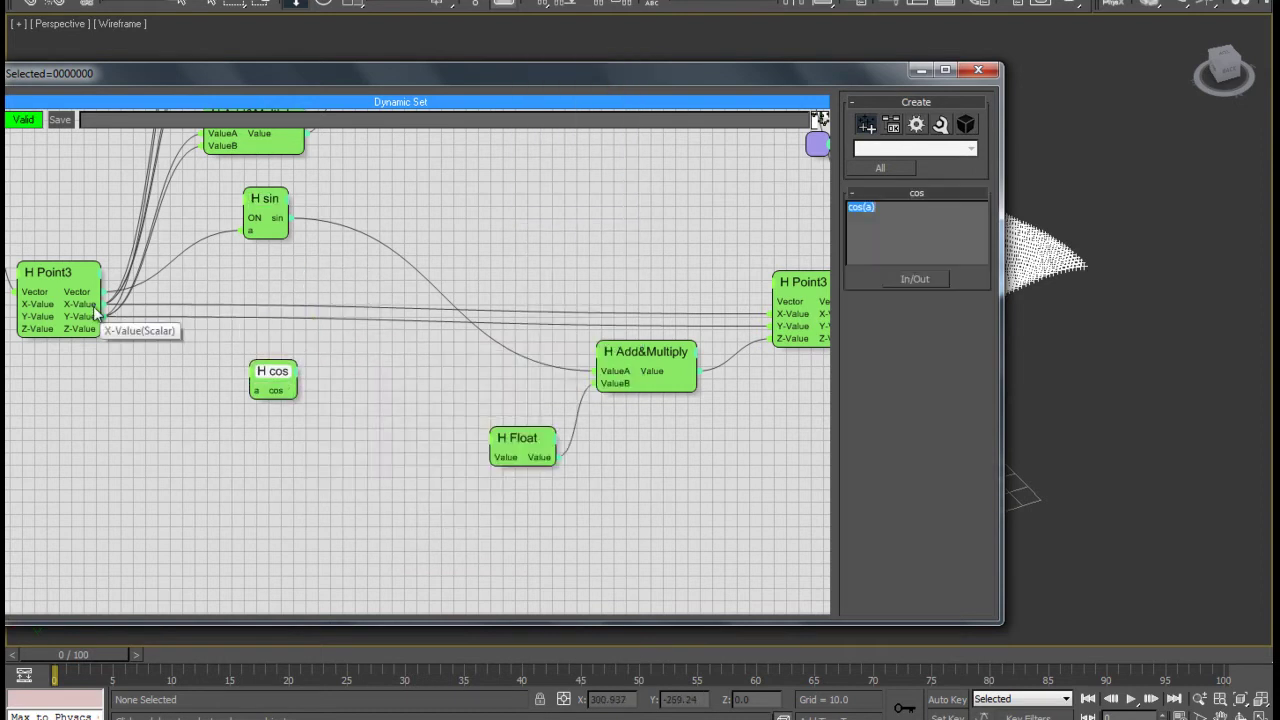
Rewire the sin node's input a to the Point3 node's X-Value output instead of Vector
{"action": "left_click_drag", "start_coordinate": [250, 235], "coordinate": [275, 215]}
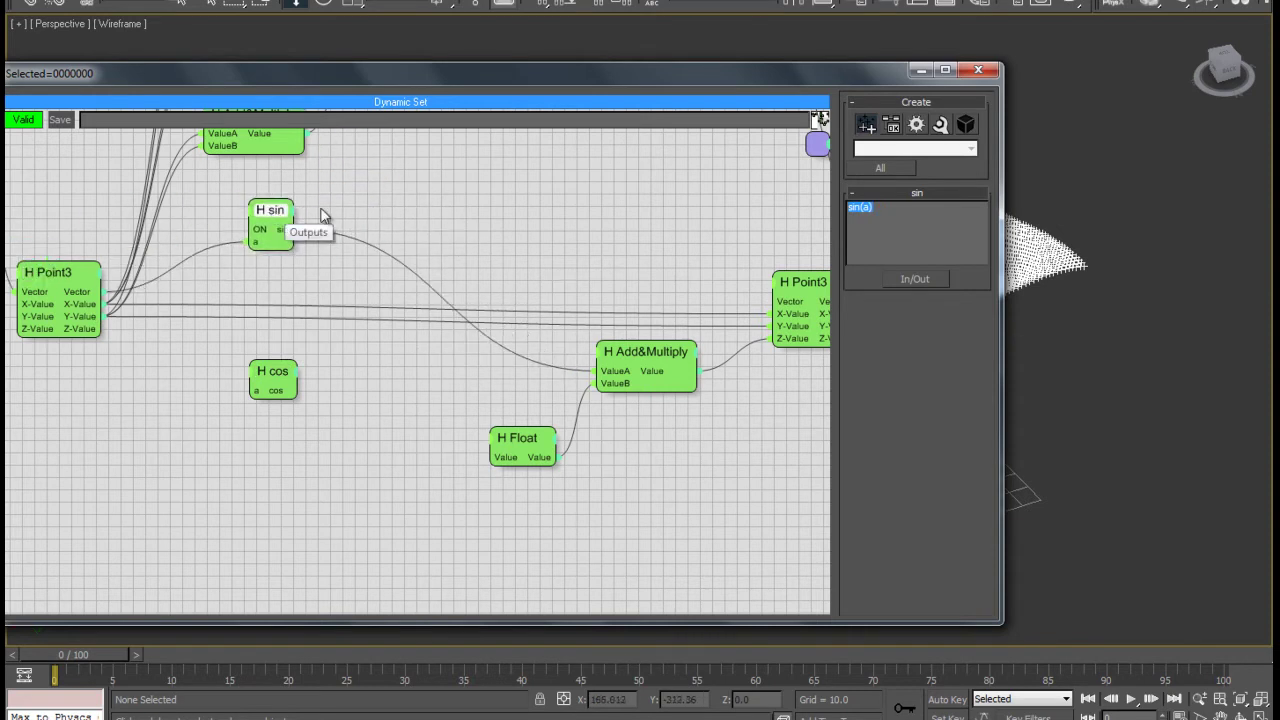
{"action": "left_click_drag", "start_coordinate": [825, 64], "coordinate": [1001, 53]}
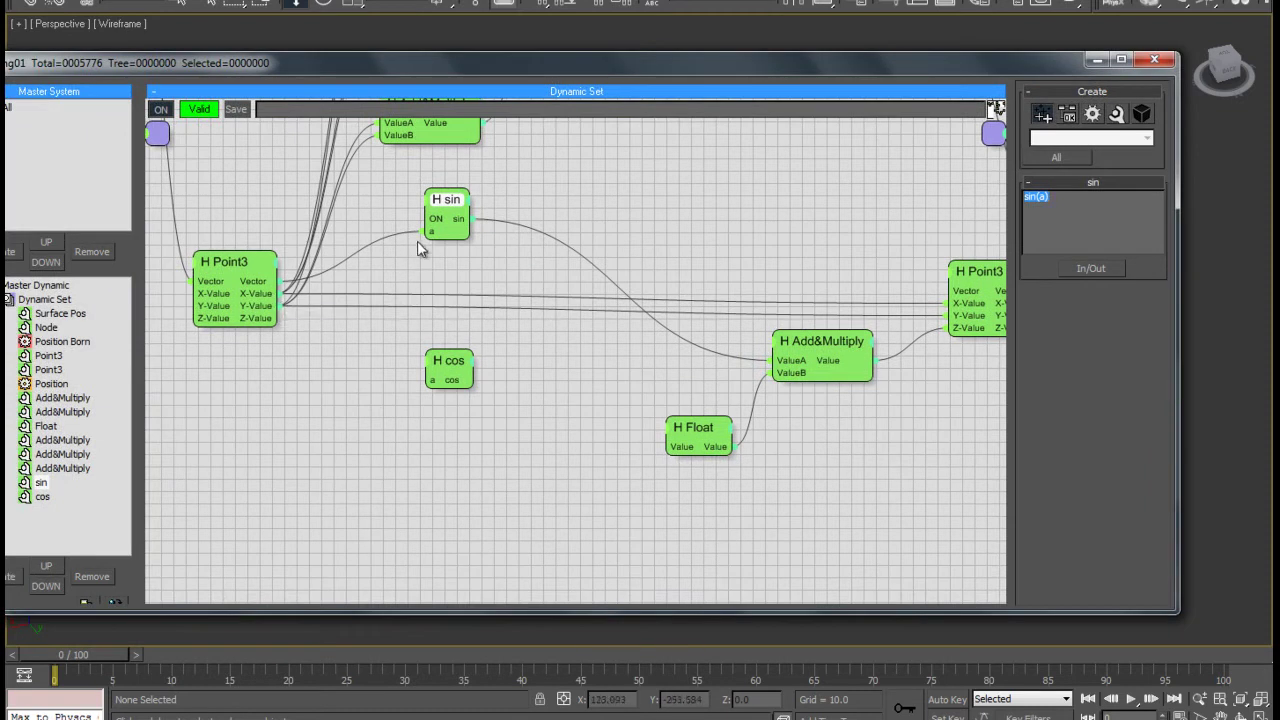
{"action": "left_click_drag", "start_coordinate": [428, 242], "coordinate": [431, 238]}
{"action": "left_click_drag", "start_coordinate": [830, 80], "coordinate": [886, 68]}
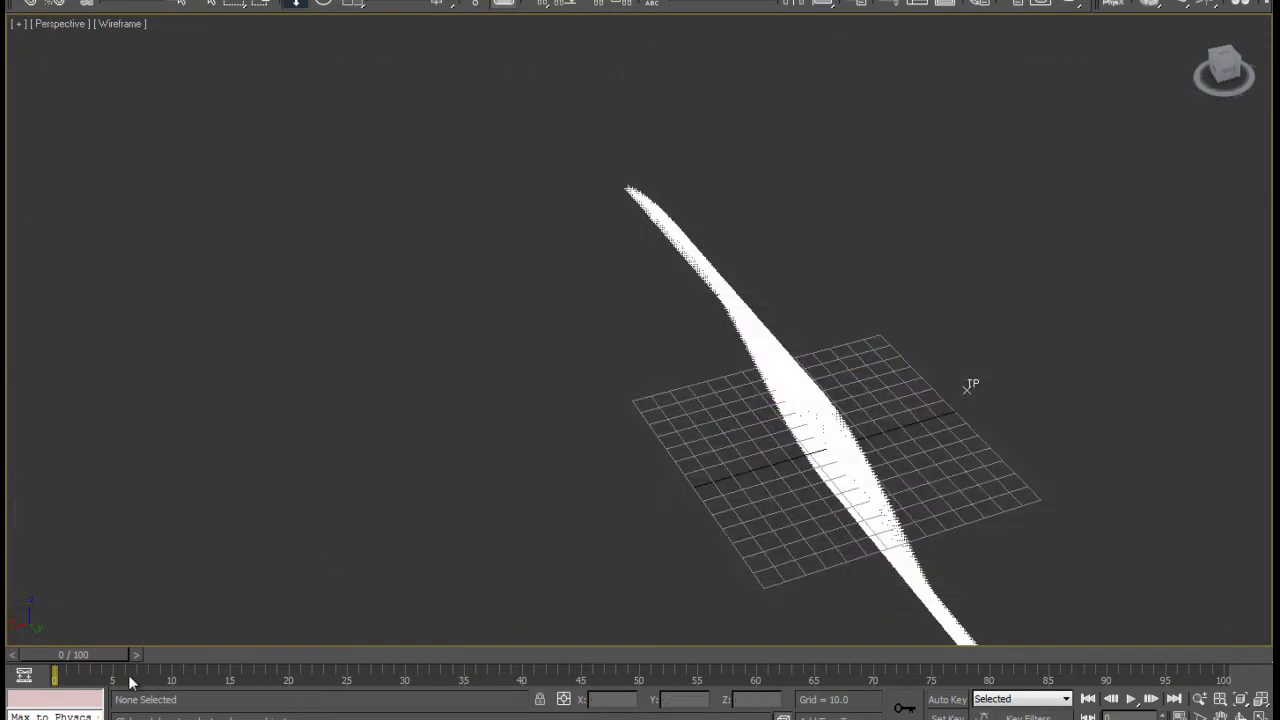
{"action": "key", "text": "w"}
{"action": "left_click_drag", "start_coordinate": [861, 402], "coordinate": [821, 400]}
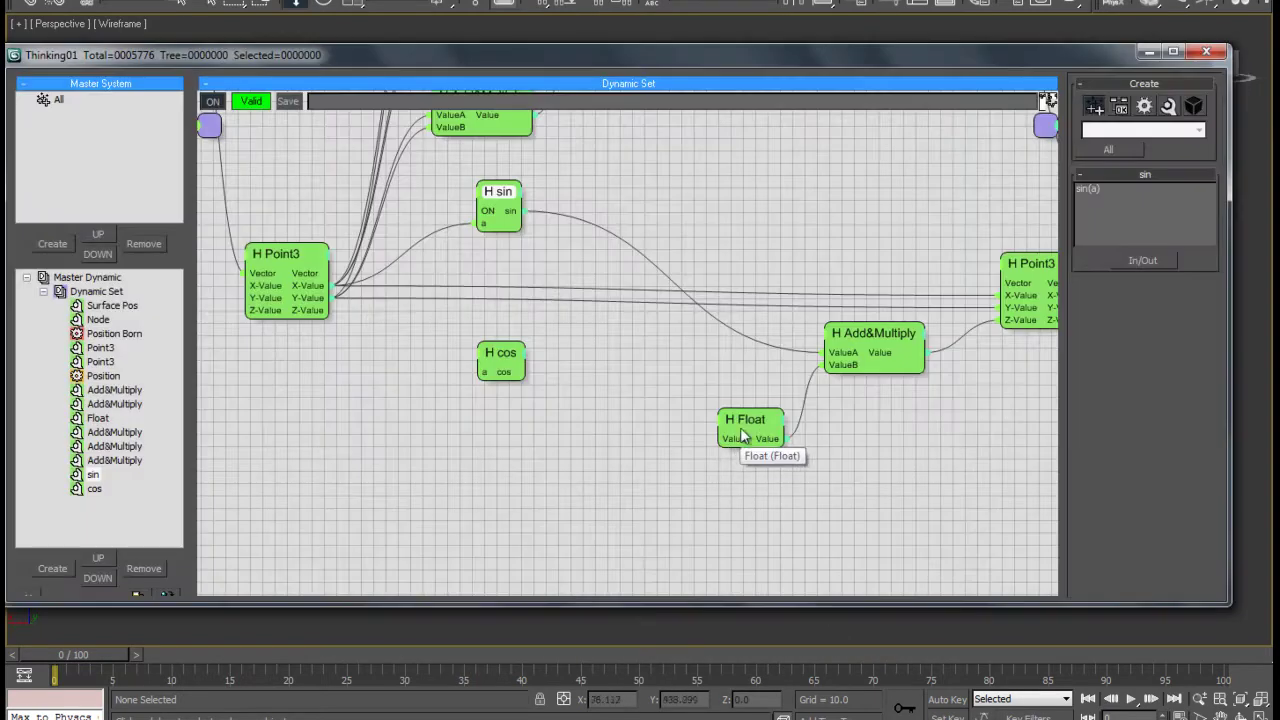
Lower the Float node that multiplies the sin output to 46.659
{"action": "left_click", "coordinate": [748, 424]}
{"action": "left_click_drag", "start_coordinate": [917, 64], "coordinate": [245, 62]}
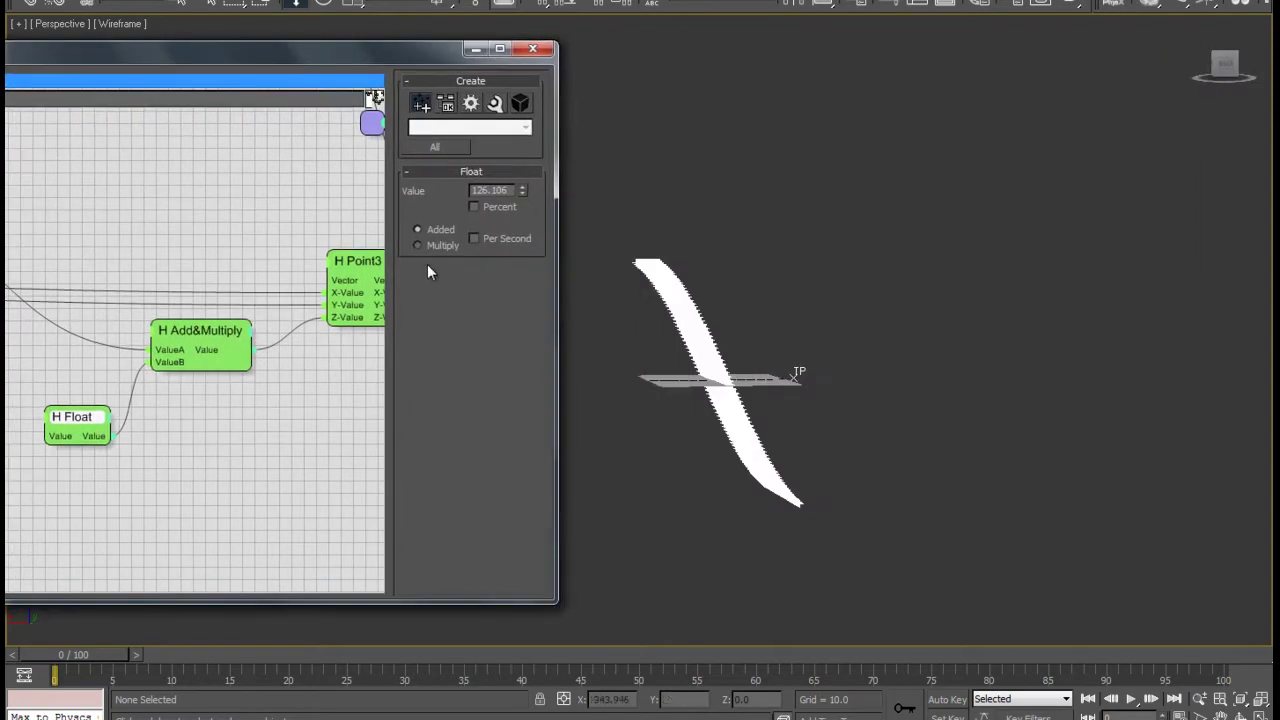
{"action": "left_click_drag", "start_coordinate": [521, 192], "coordinate": [548, 243]}
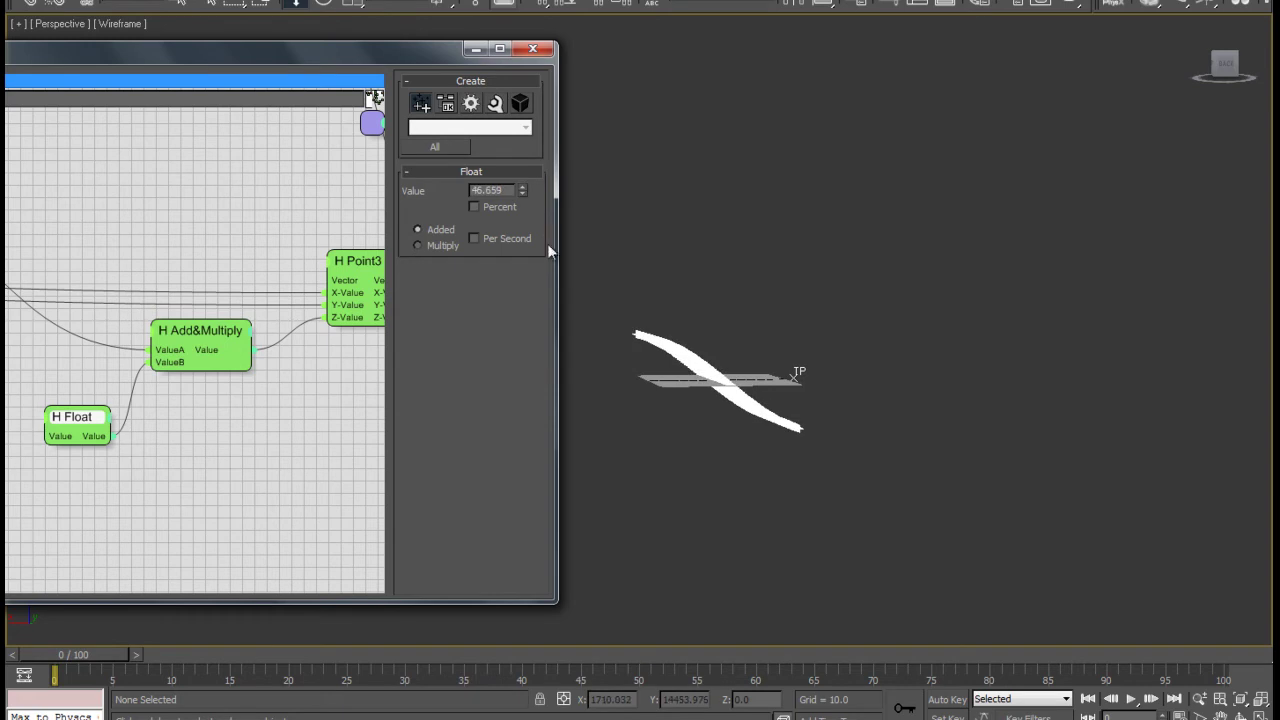
{"action": "left_click_drag", "start_coordinate": [386, 80], "coordinate": [1095, 80]}
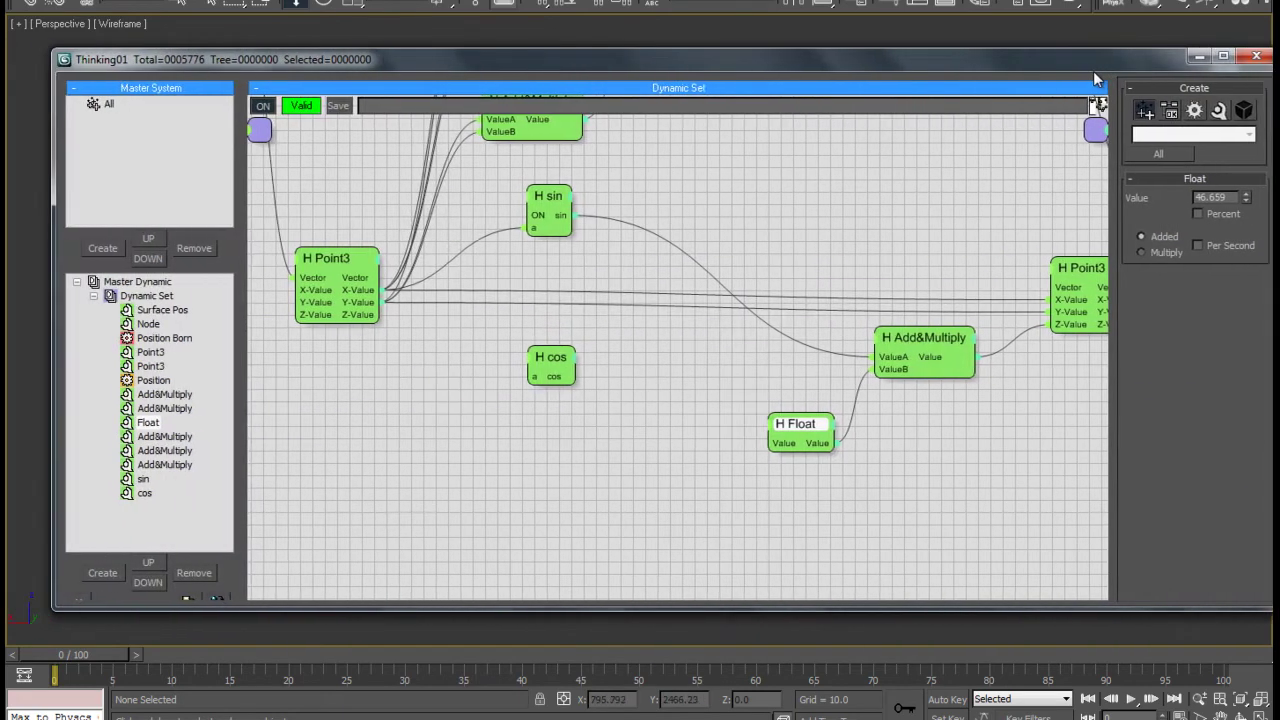
Duplicate the Add&Multiply node between Point3 and sin and connect Point3's X-Value to its ValueA
{"action": "left_click_drag", "start_coordinate": [545, 225], "coordinate": [756, 213]}
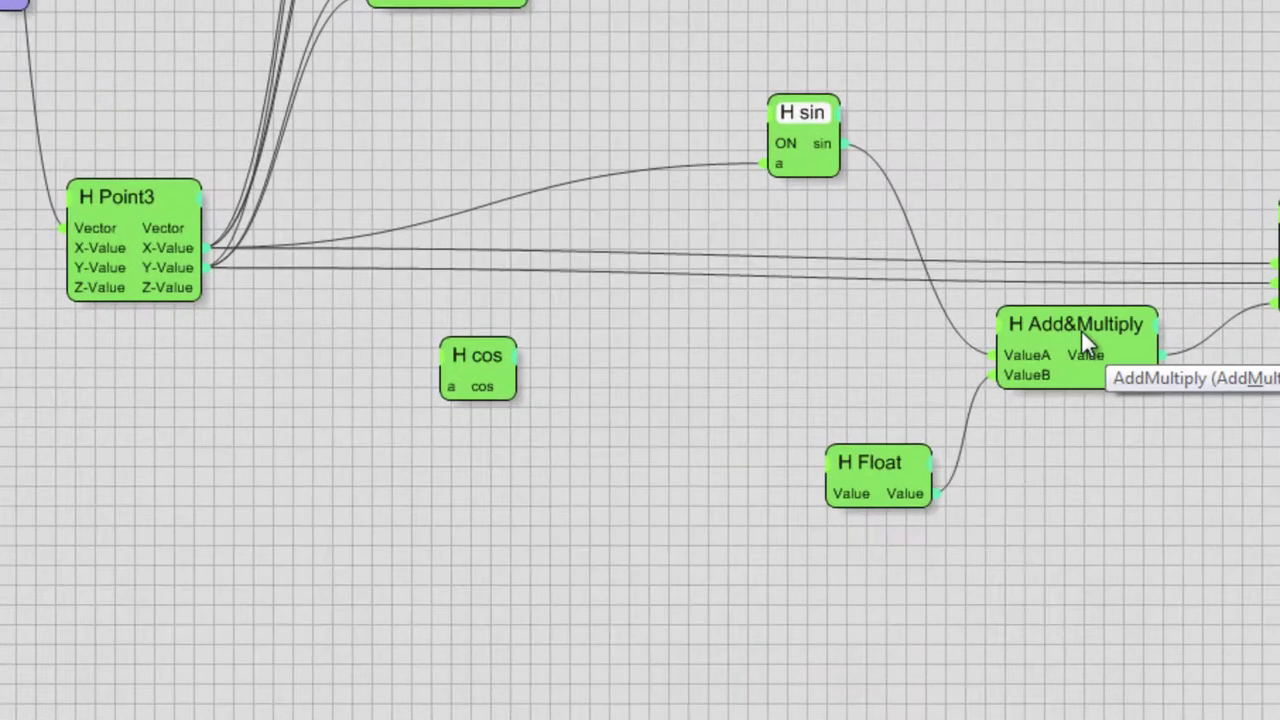
{"action": "left_click_drag", "start_coordinate": [1081, 329], "coordinate": [592, 136]}
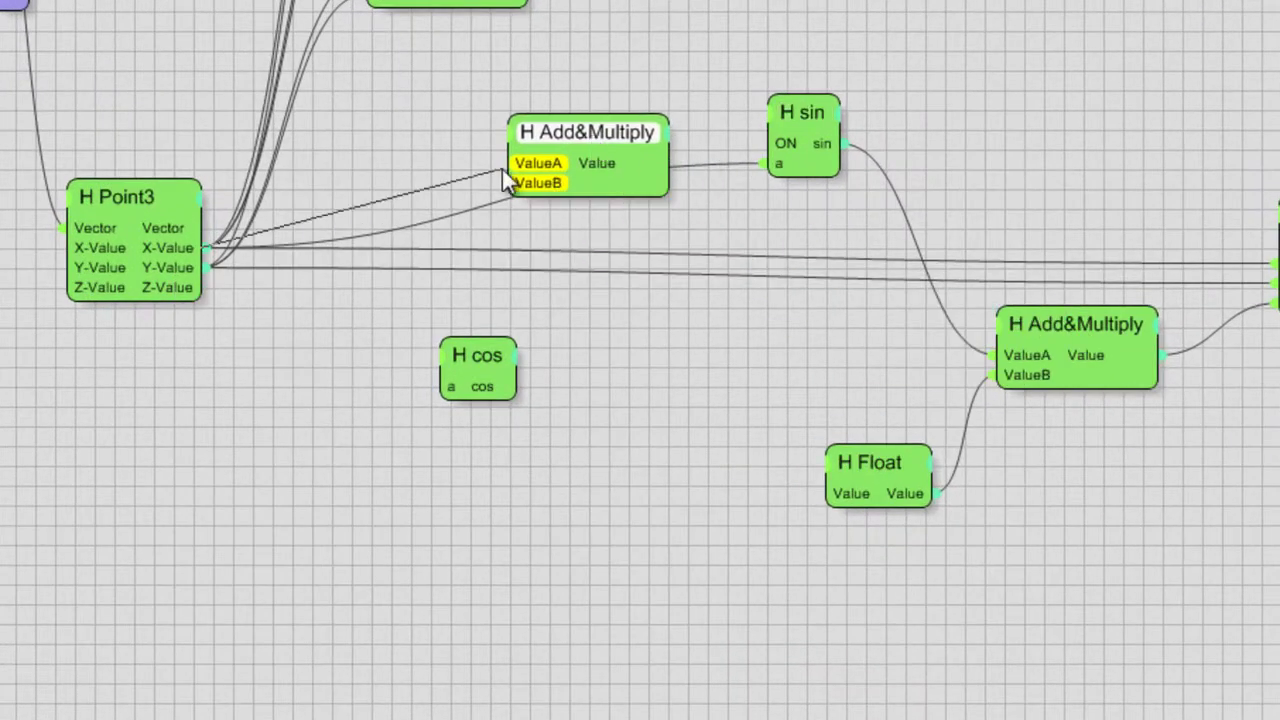
{"action": "left_click_drag", "start_coordinate": [207, 248], "coordinate": [530, 165]}
Duplicate the Float node, connect it to the new Add&Multiply's ValueB, and raise its value to 90.519
{"action": "left_click_drag", "start_coordinate": [876, 473], "coordinate": [290, 344]}
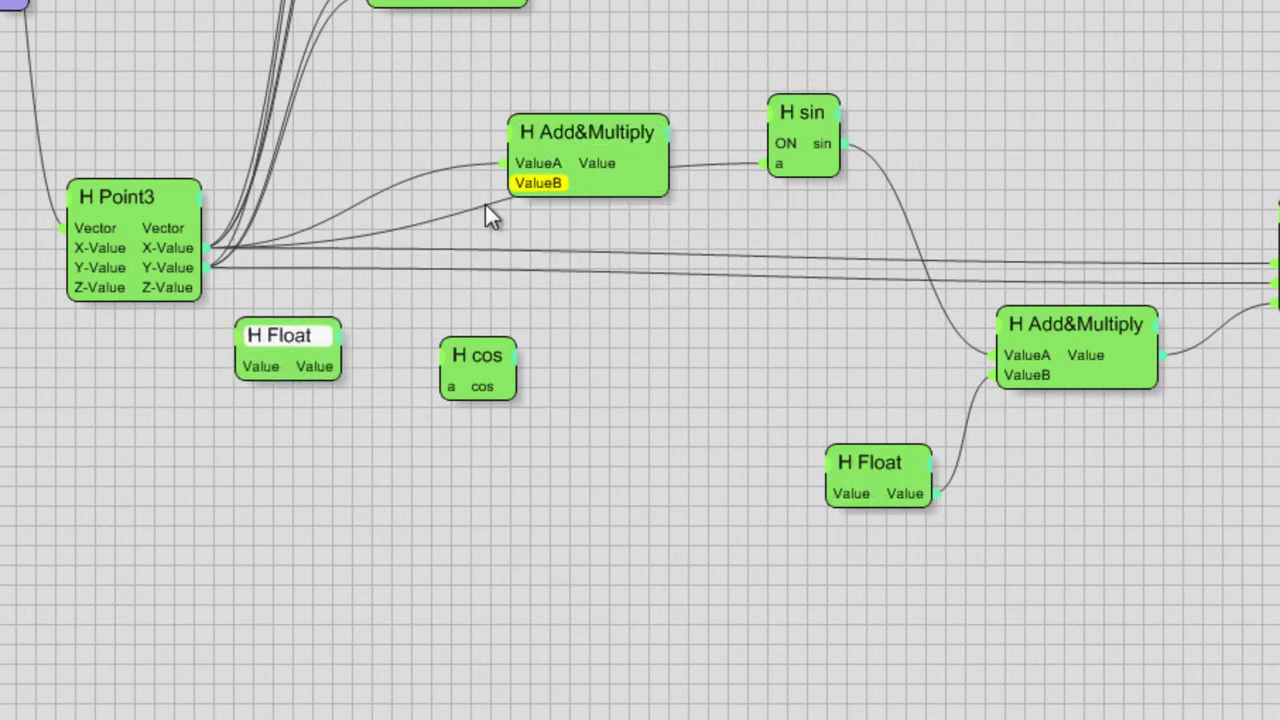
{"action": "left_click_drag", "start_coordinate": [516, 186], "coordinate": [517, 188]}
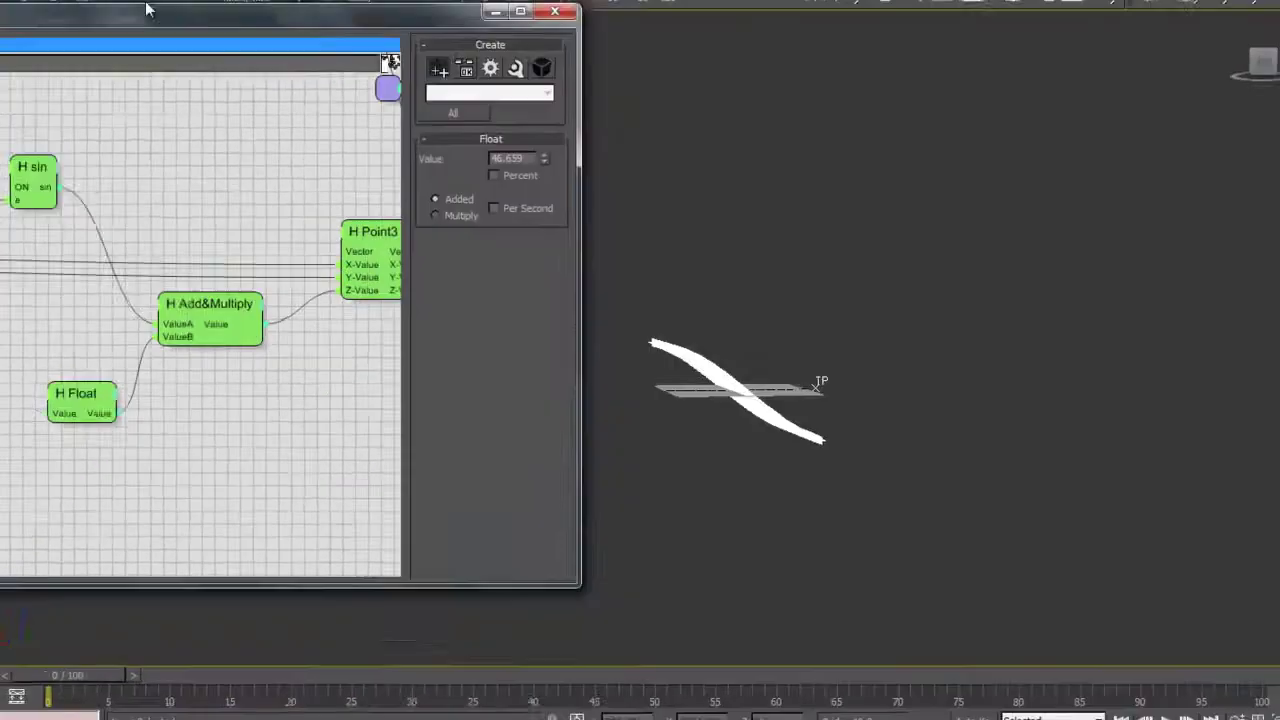
{"action": "left_click_drag", "start_coordinate": [146, 10], "coordinate": [673, 48]}
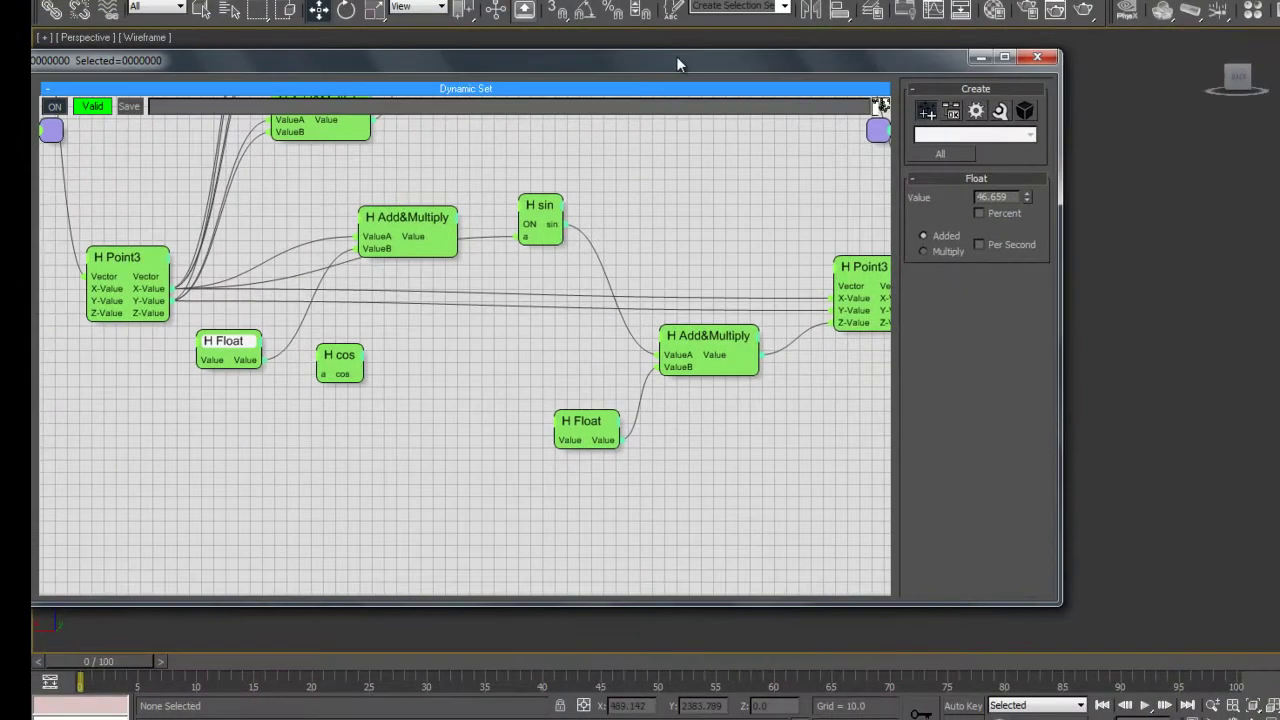
{"action": "left_click_drag", "start_coordinate": [680, 96], "coordinate": [58, 103]}
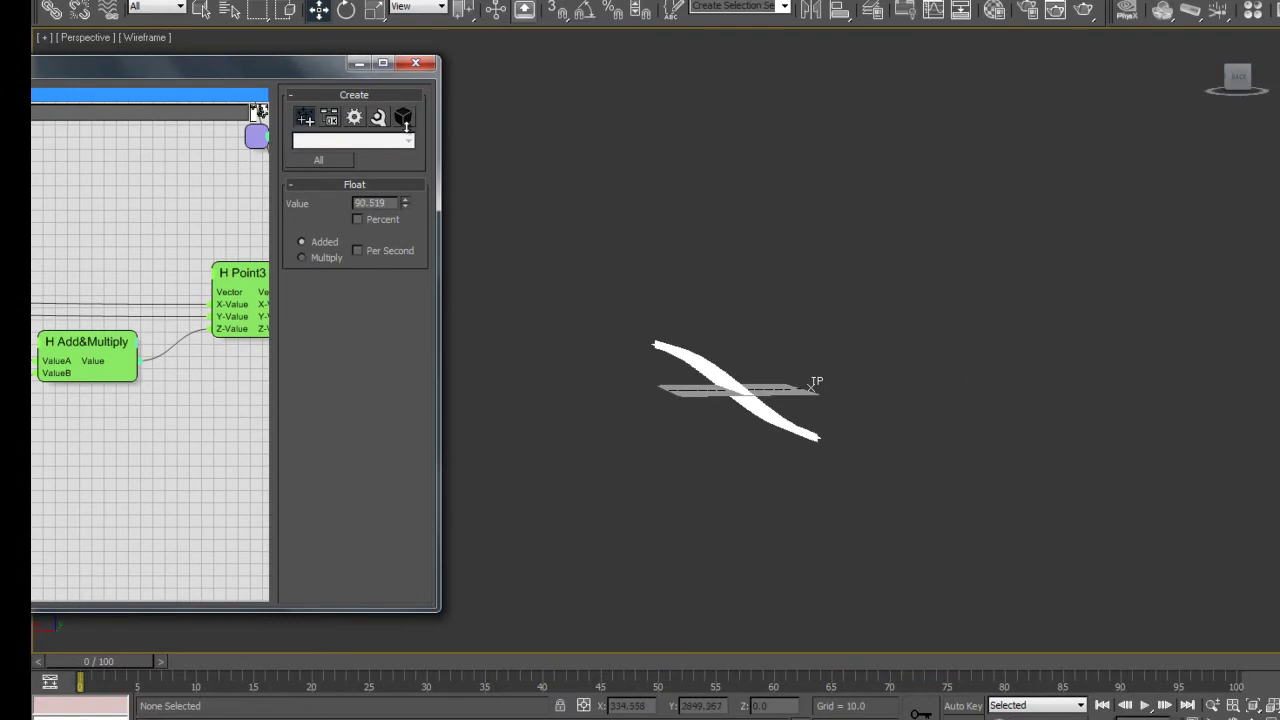
{"action": "left_click_drag", "start_coordinate": [204, 74], "coordinate": [832, 131]}
Connect the new Add&Multiply's output to the sin node's input a in place of the direct X-Value link
{"action": "left_click_drag", "start_coordinate": [444, 308], "coordinate": [434, 288]}
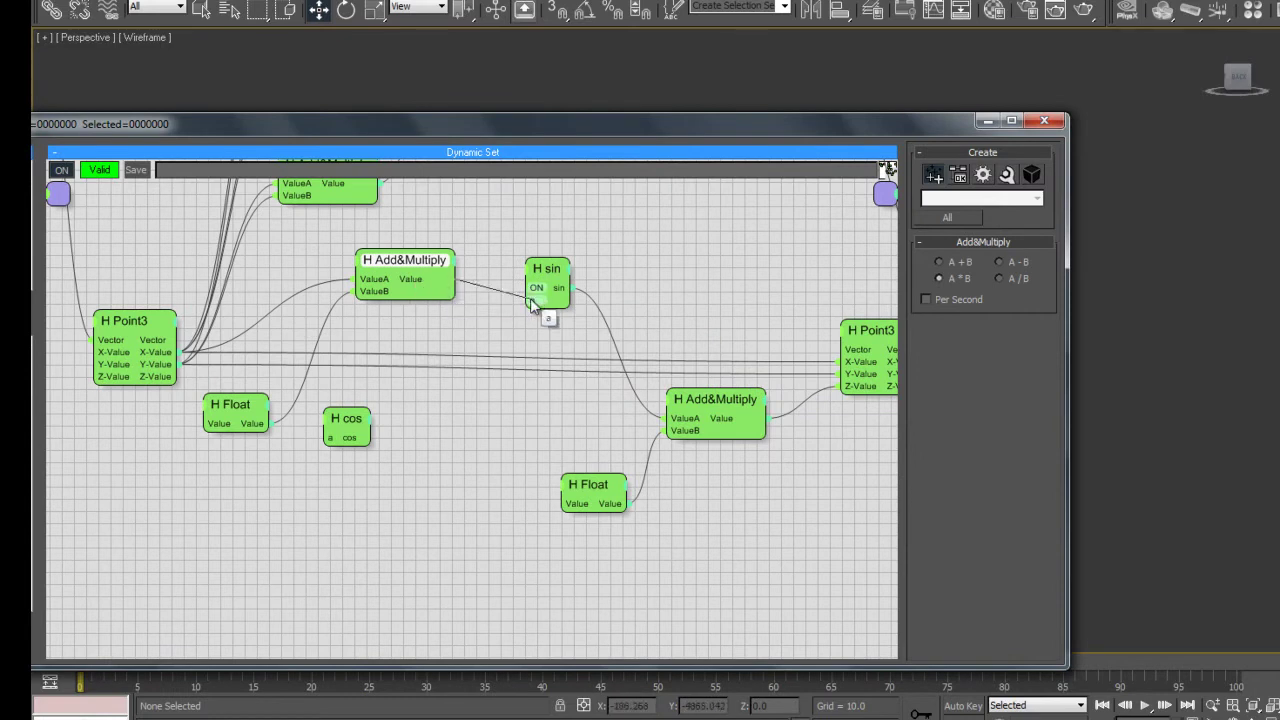
{"action": "left_click_drag", "start_coordinate": [535, 281], "coordinate": [524, 263]}
{"action": "left_click_drag", "start_coordinate": [755, 150], "coordinate": [338, 73]}
{"action": "left_click_drag", "start_coordinate": [864, 574], "coordinate": [930, 564]}
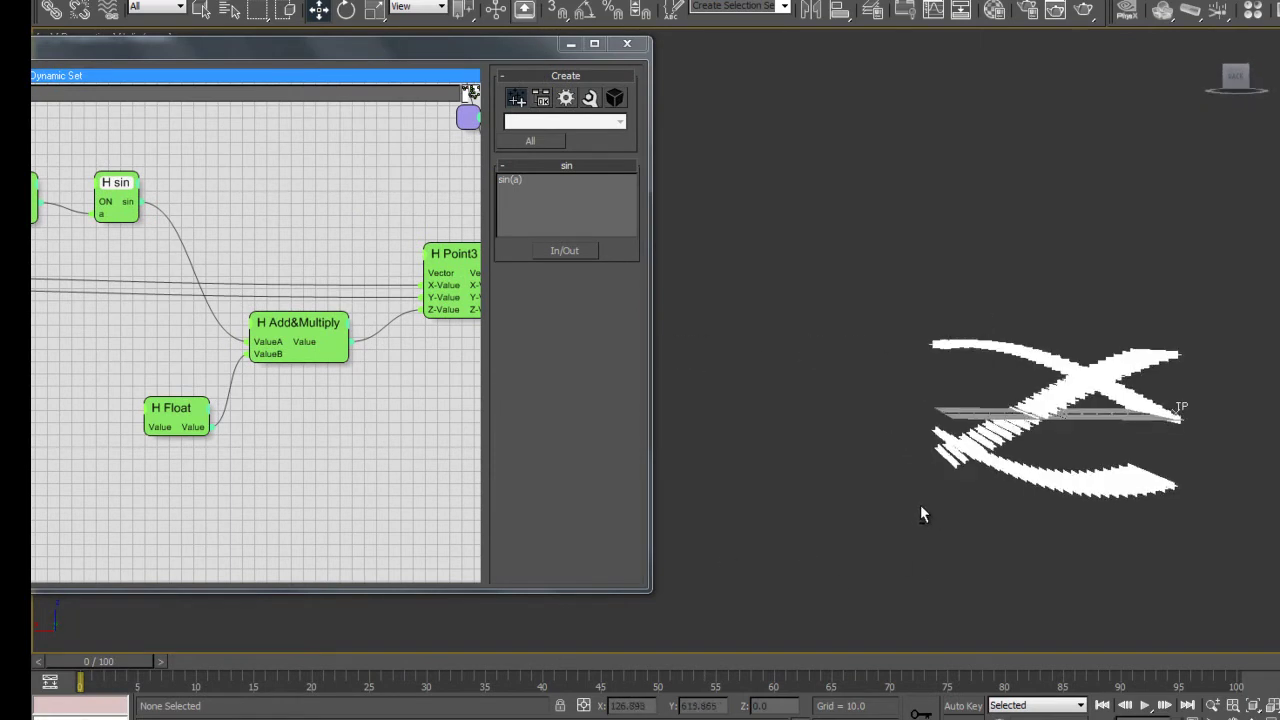
{"action": "mouse_move", "coordinate": [139, 661]}
{"action": "left_mouse_down"}
{"action": "mouse_move", "coordinate": [181, 664]}
{"action": "mouse_move", "coordinate": [139, 661]}
{"action": "left_mouse_up"}
{"action": "key", "text": "w"}
{"action": "left_click_drag", "start_coordinate": [322, 438], "coordinate": [430, 445]}
{"action": "left_click_drag", "start_coordinate": [145, 334], "coordinate": [286, 378]}
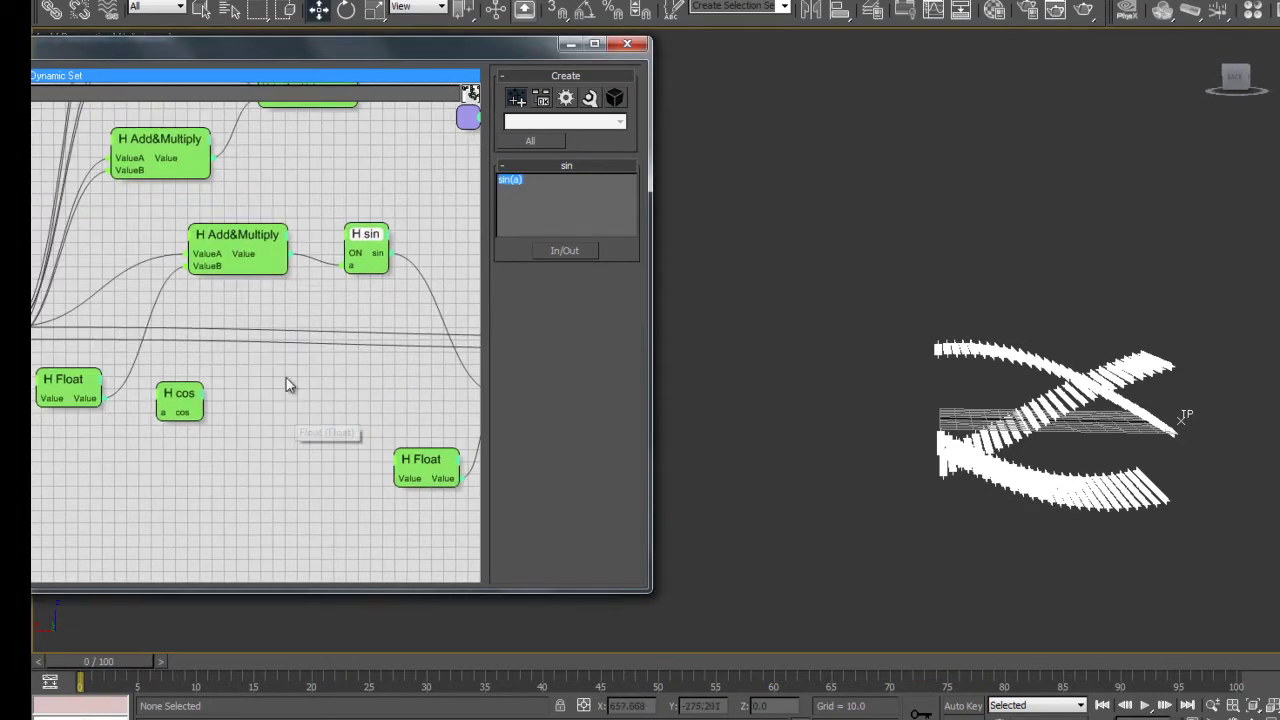
Lower the Float node that multiplies X-Value ahead of sin to 2
{"action": "left_click", "coordinate": [234, 252]}
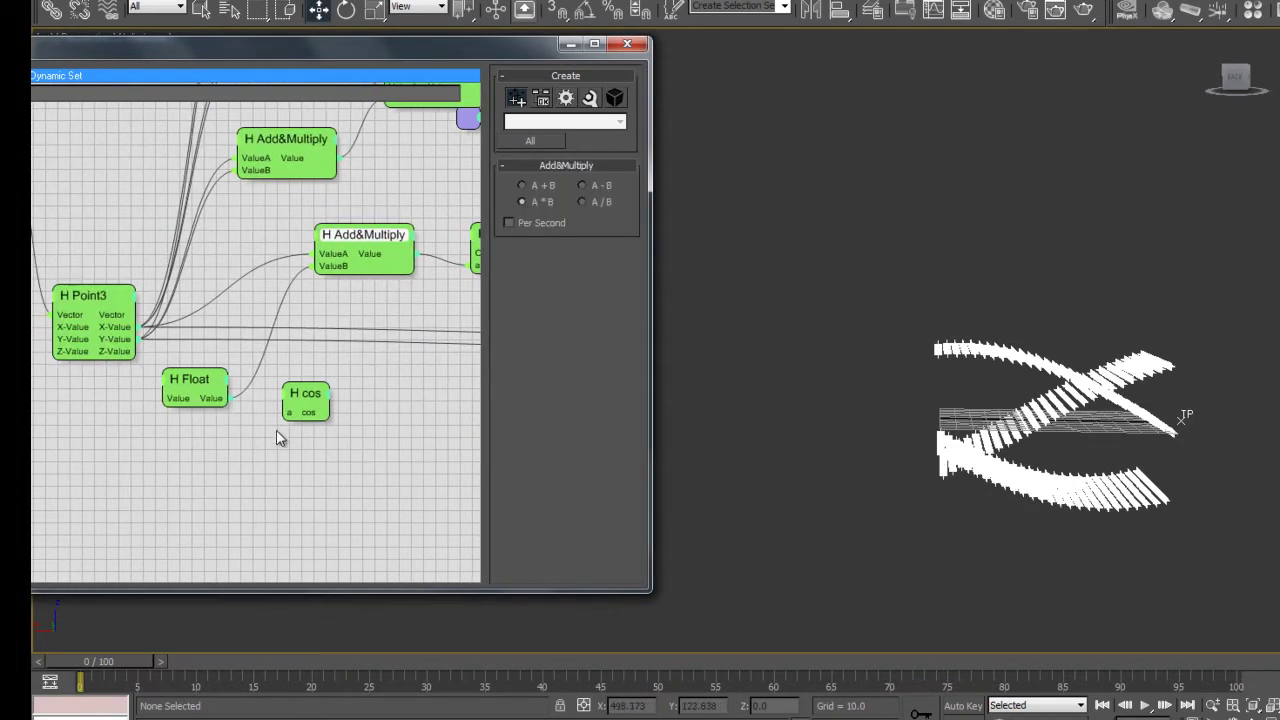
{"action": "left_click", "coordinate": [183, 390]}
{"action": "left_click_drag", "start_coordinate": [620, 190], "coordinate": [625, 251]}
{"action": "left_click_drag", "start_coordinate": [980, 376], "coordinate": [990, 401]}
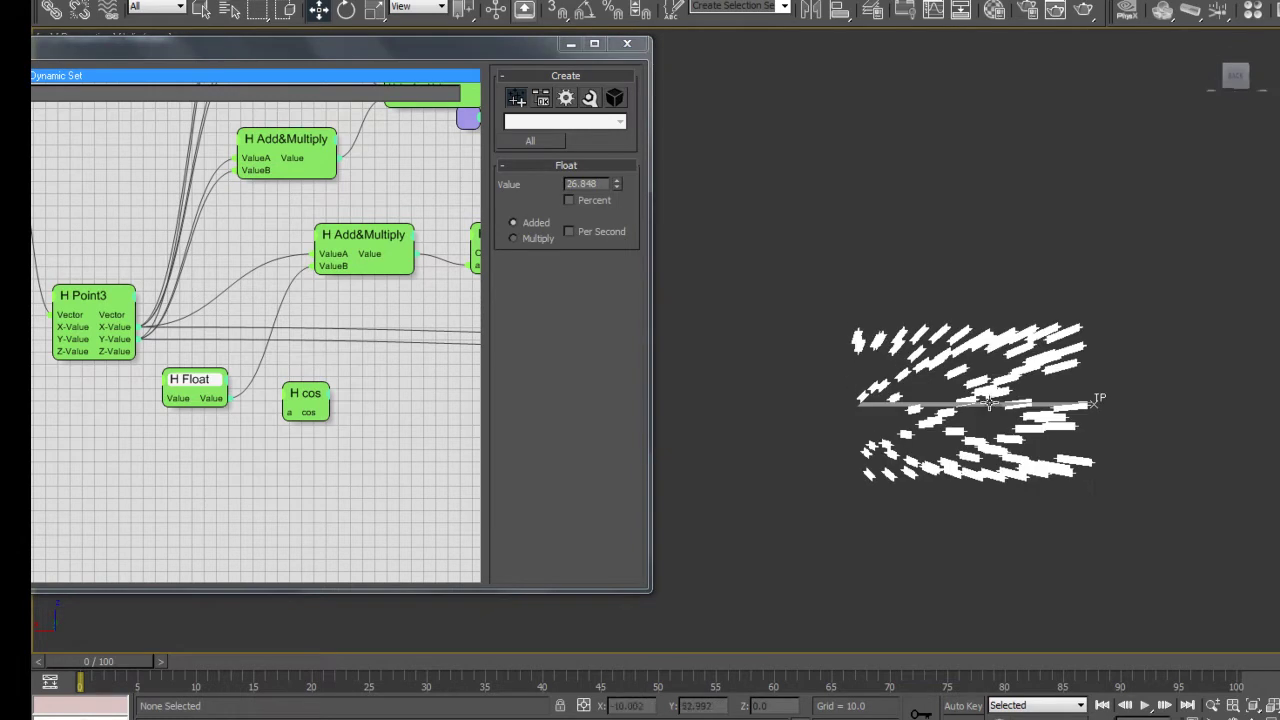
{"action": "left_click_drag", "start_coordinate": [616, 185], "coordinate": [650, 251]}
{"action": "left_click_drag", "start_coordinate": [803, 349], "coordinate": [846, 377]}
{"action": "left_click_drag", "start_coordinate": [622, 187], "coordinate": [619, 158]}
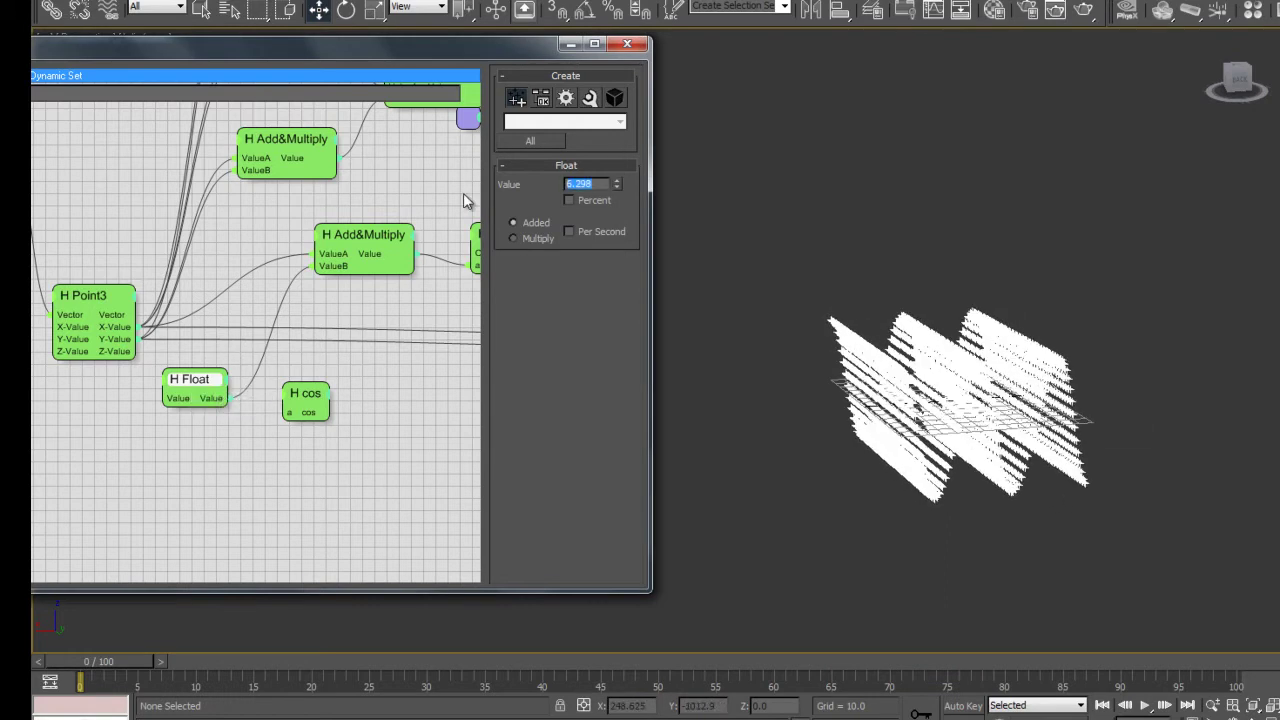
{"action": "type", "text": "2"}
{"action": "key", "text": "Return"}
Set the Float node that multiplies the sin output to 2
{"action": "left_click_drag", "start_coordinate": [404, 354], "coordinate": [280, 354]}
{"action": "left_click_drag", "start_coordinate": [356, 363], "coordinate": [289, 341]}
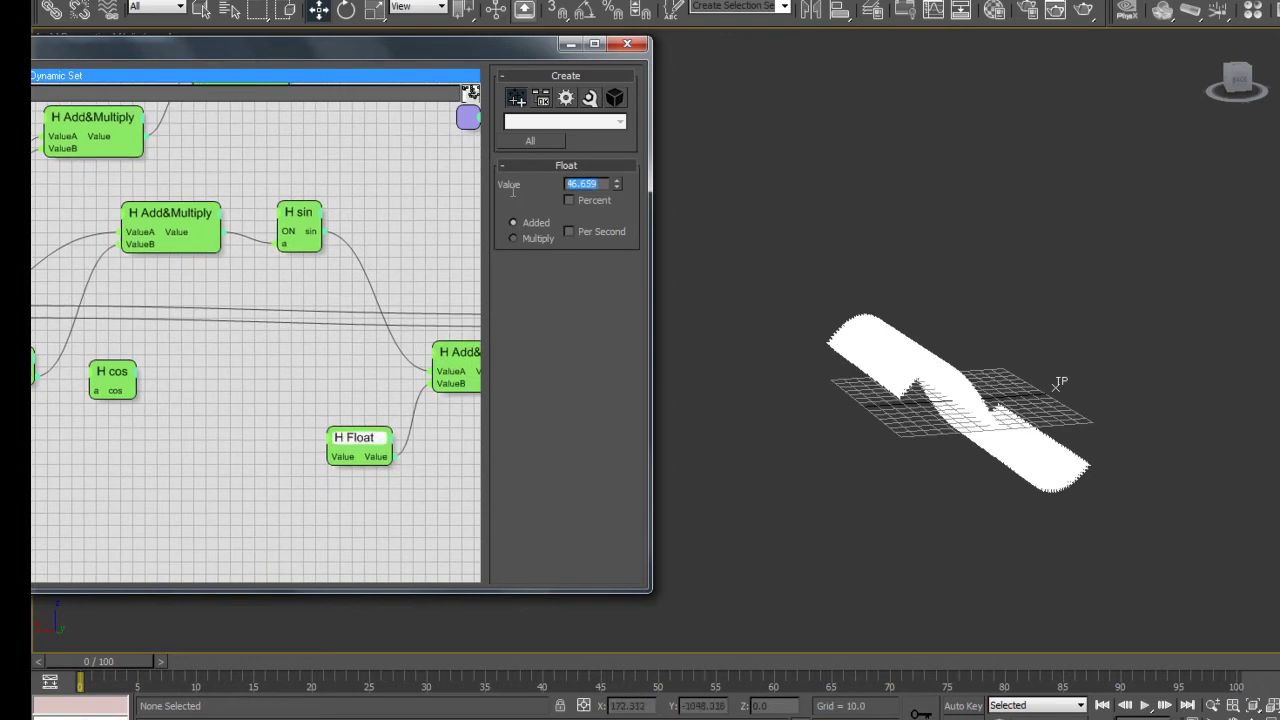
{"action": "type", "text": "2"}
{"action": "key", "text": "Return"}
{"action": "left_click", "coordinate": [965, 410]}
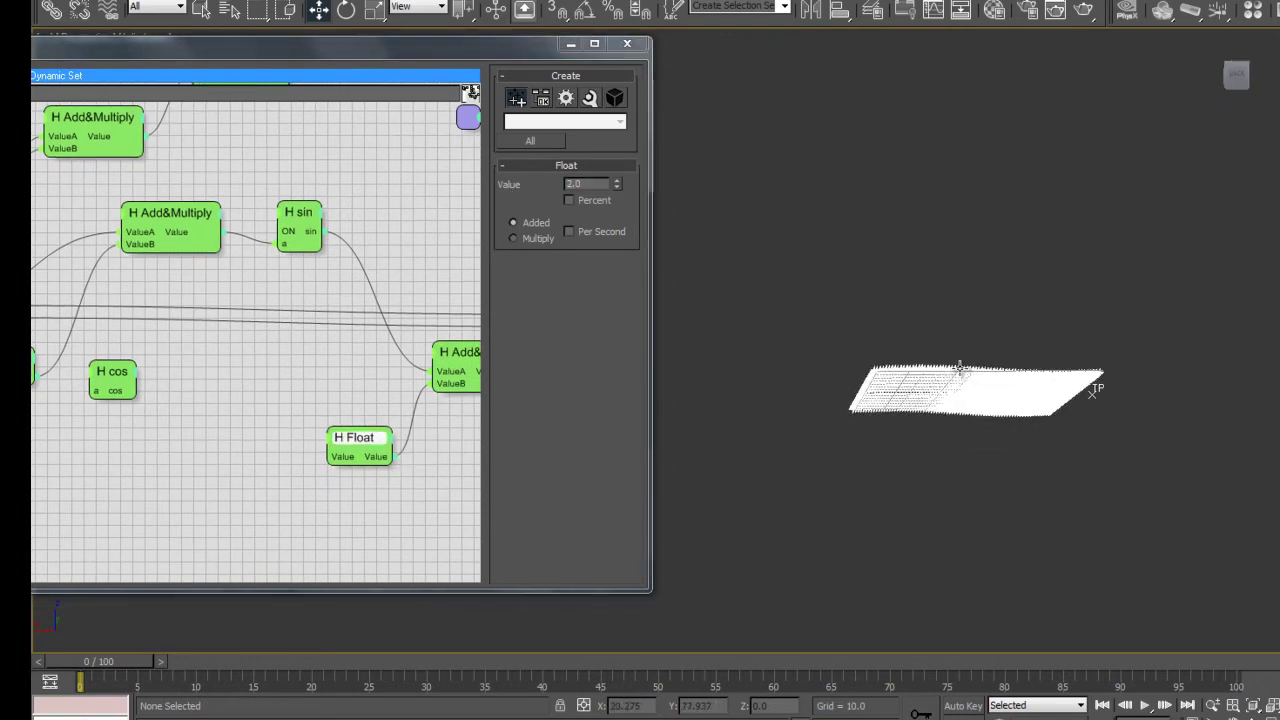
Raise the Float node that multiplies the sin output to 4.6
{"action": "left_click_drag", "start_coordinate": [377, 447], "coordinate": [356, 432]}
{"action": "left_click_drag", "start_coordinate": [618, 187], "coordinate": [645, 70]}
{"action": "left_click_drag", "start_coordinate": [272, 350], "coordinate": [415, 374]}
{"action": "double_click", "coordinate": [392, 49]}
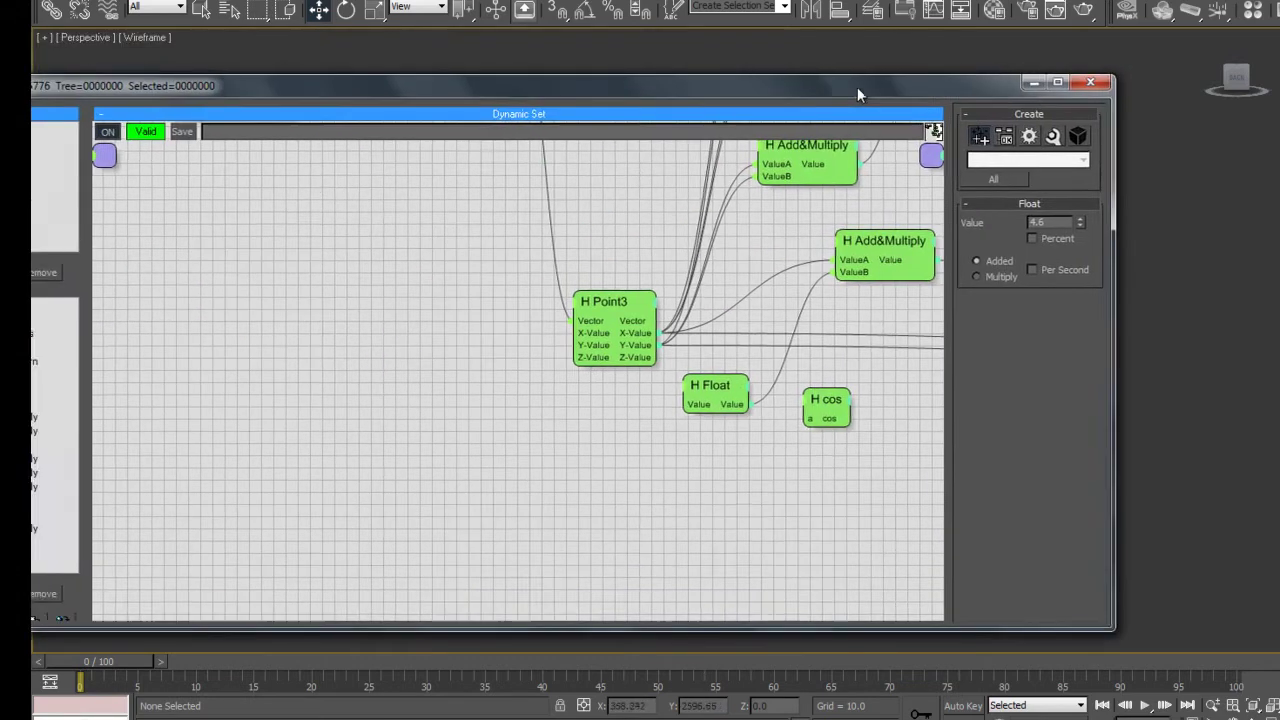
Duplicate the sin branch's Add&Multiply for cos, wiring in Point3's Y-Value and the shared Float, and feed its output into cos
{"action": "left_click_drag", "start_coordinate": [548, 288], "coordinate": [243, 305]}
{"action": "left_click", "coordinate": [808, 246]}
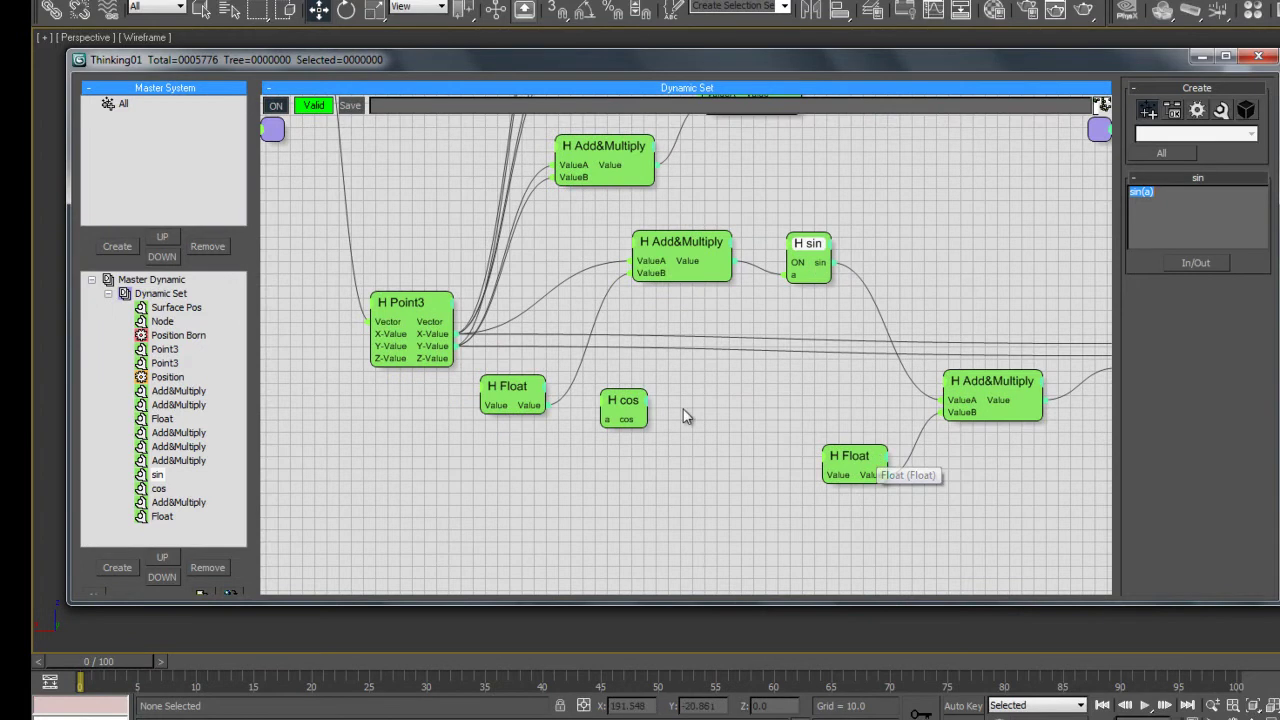
{"action": "left_click_drag", "start_coordinate": [622, 402], "coordinate": [819, 405]}
{"action": "left_click_drag", "start_coordinate": [677, 246], "coordinate": [645, 429]}
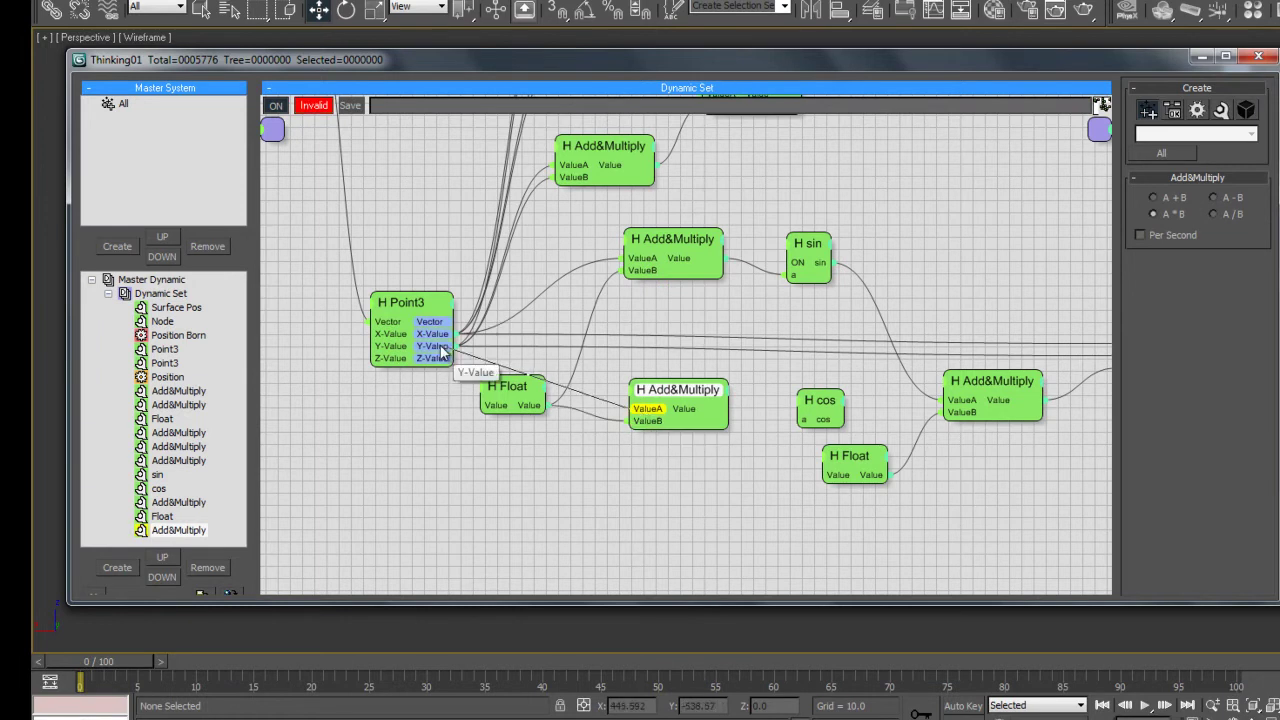
{"action": "left_click_drag", "start_coordinate": [441, 346], "coordinate": [442, 347]}
{"action": "left_click_drag", "start_coordinate": [749, 496], "coordinate": [682, 502]}
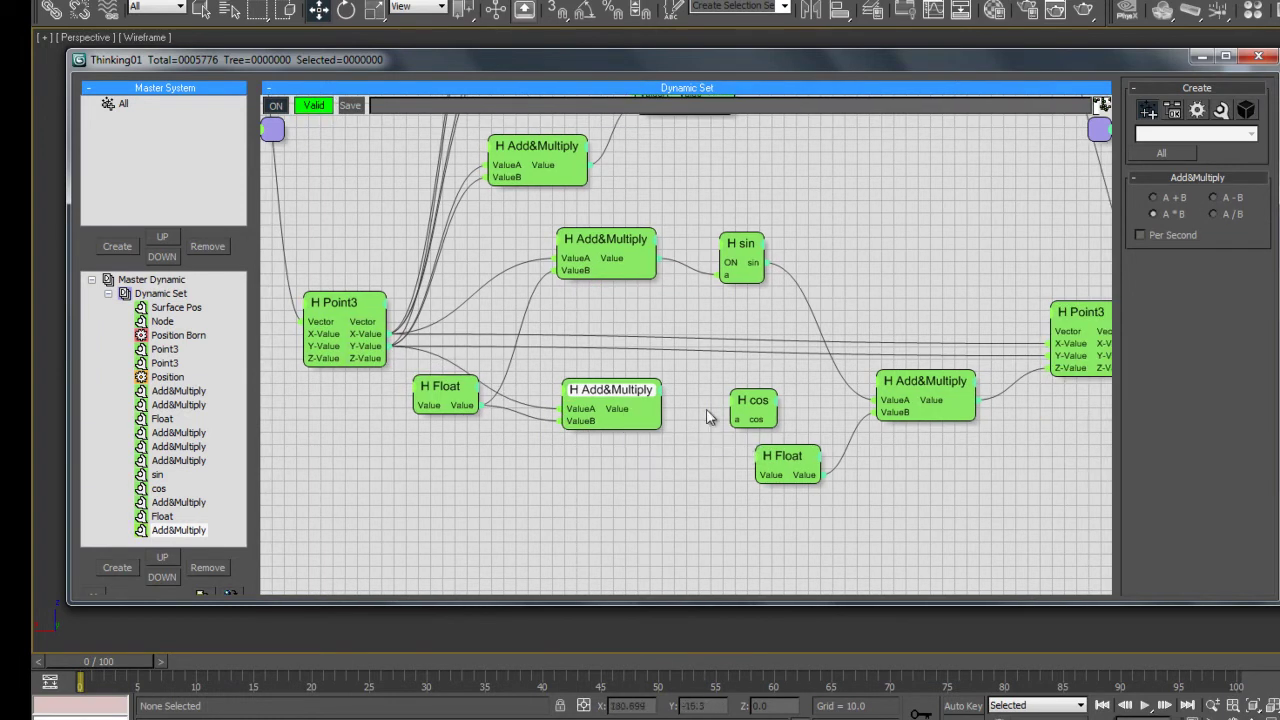
{"action": "left_click_drag", "start_coordinate": [745, 422], "coordinate": [744, 396]}
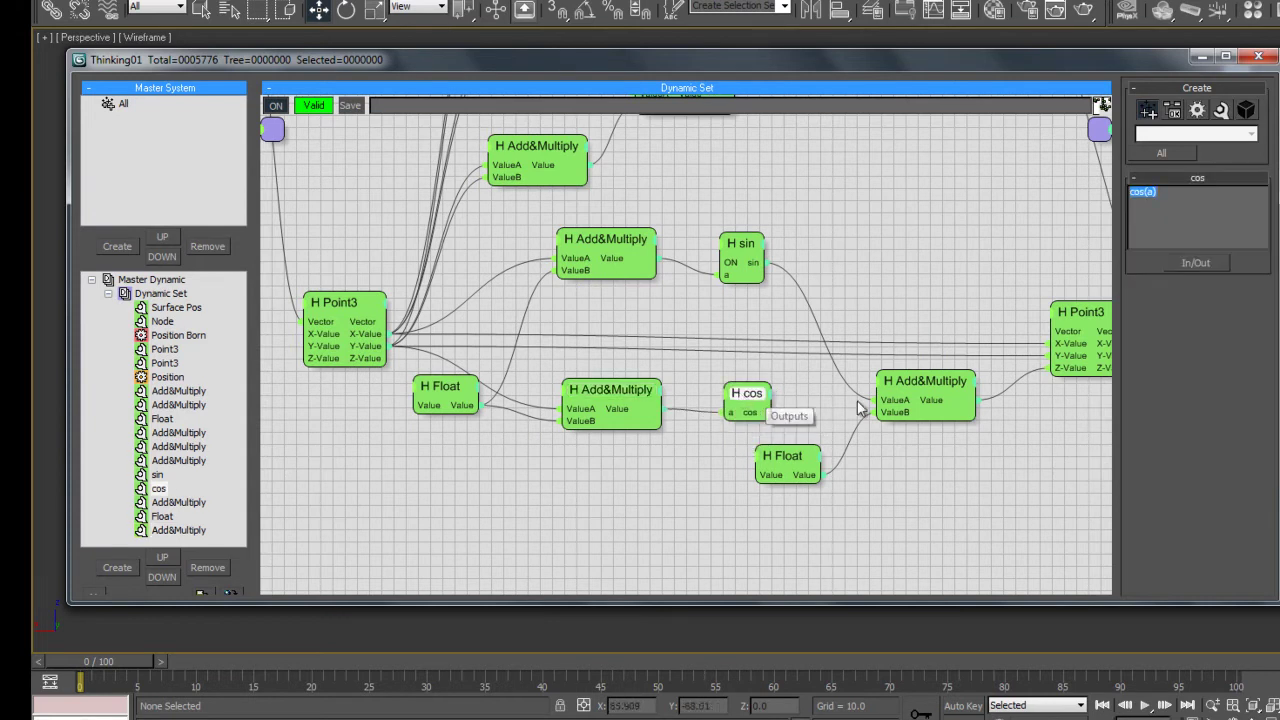
Duplicate an Add&Multiply node after the trig nodes, connecting the sin output to ValueA and the cos output to ValueB
{"action": "left_click_drag", "start_coordinate": [831, 402], "coordinate": [789, 394]}
{"action": "left_click_drag", "start_coordinate": [888, 376], "coordinate": [812, 325]}
{"action": "left_click_drag", "start_coordinate": [813, 408], "coordinate": [666, 415]}
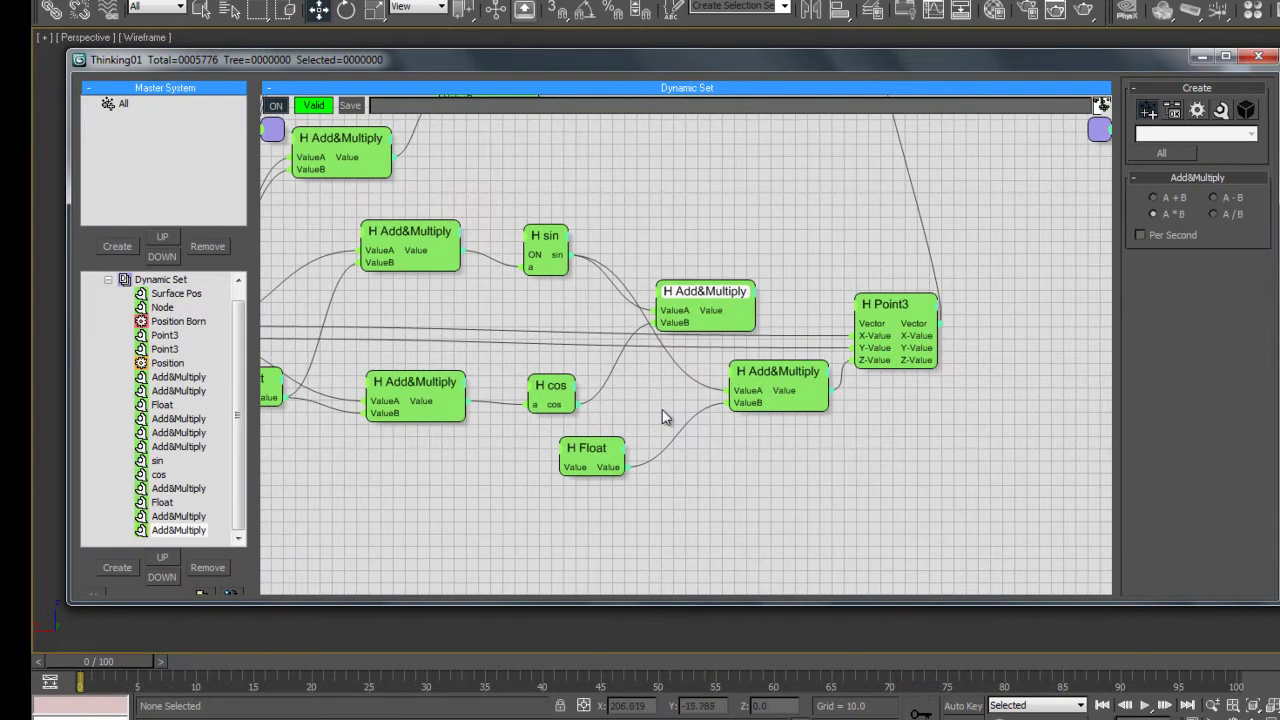
Connect the combining Add&Multiply's output to ValueA of the final Add&Multiply and shift the combining node closer to sin and cos
{"action": "left_click", "coordinate": [742, 389]}
{"action": "left_click_drag", "start_coordinate": [705, 291], "coordinate": [660, 317]}
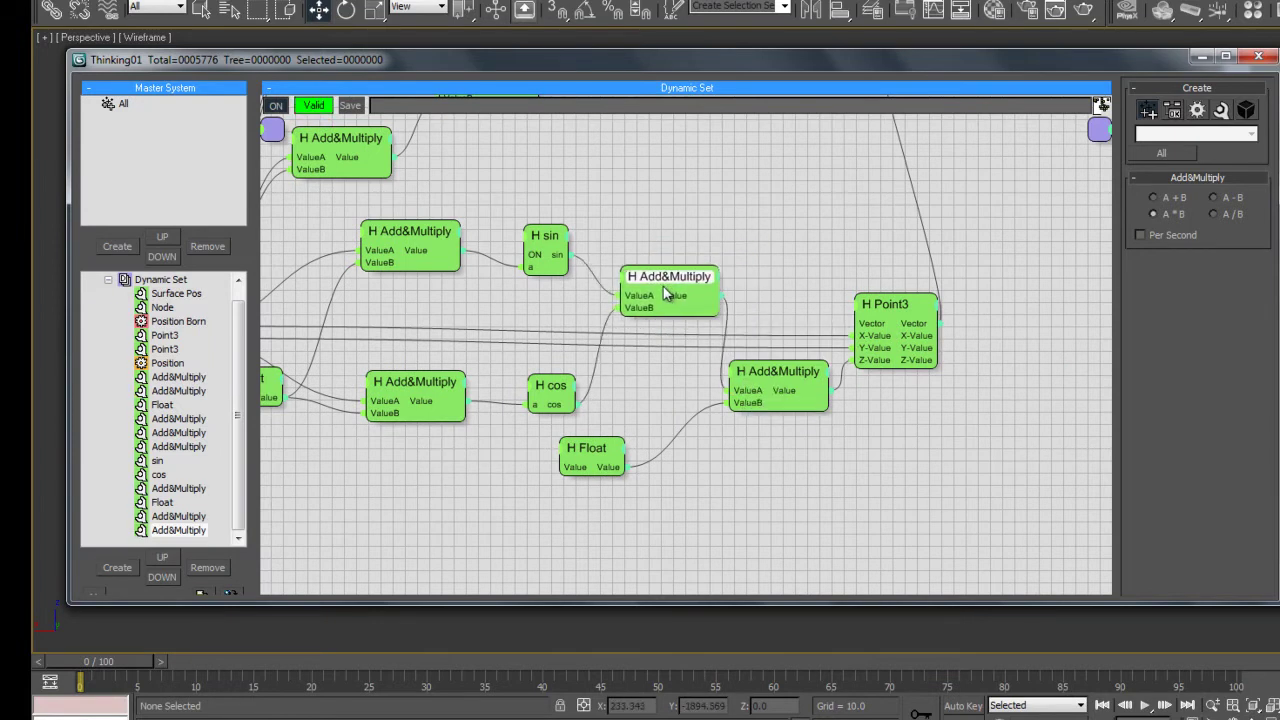
Advance the timeline to frame 23 and inspect the particle grid's wave shape in the perspective view
{"action": "left_click", "coordinate": [1260, 58]}
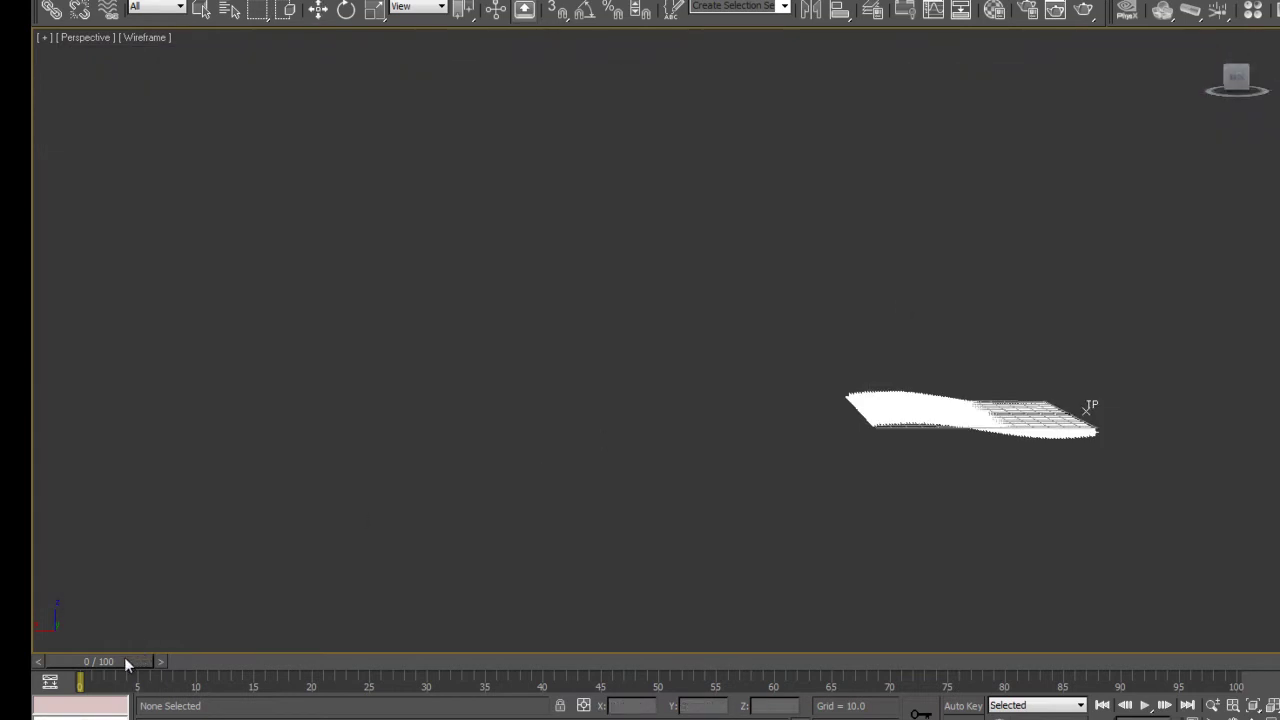
{"action": "left_click_drag", "start_coordinate": [127, 661], "coordinate": [95, 662]}
{"action": "left_click_drag", "start_coordinate": [465, 460], "coordinate": [534, 577]}
{"action": "left_click_drag", "start_coordinate": [739, 491], "coordinate": [531, 541]}
{"action": "scroll", "coordinate": [680, 546], "scroll_direction": "up", "scroll_amount": 4}
{"action": "left_click_drag", "start_coordinate": [723, 552], "coordinate": [757, 460]}
{"action": "scroll", "coordinate": [757, 460], "scroll_direction": "up", "scroll_amount": 3}
{"action": "left_click_drag", "start_coordinate": [797, 200], "coordinate": [839, 265]}
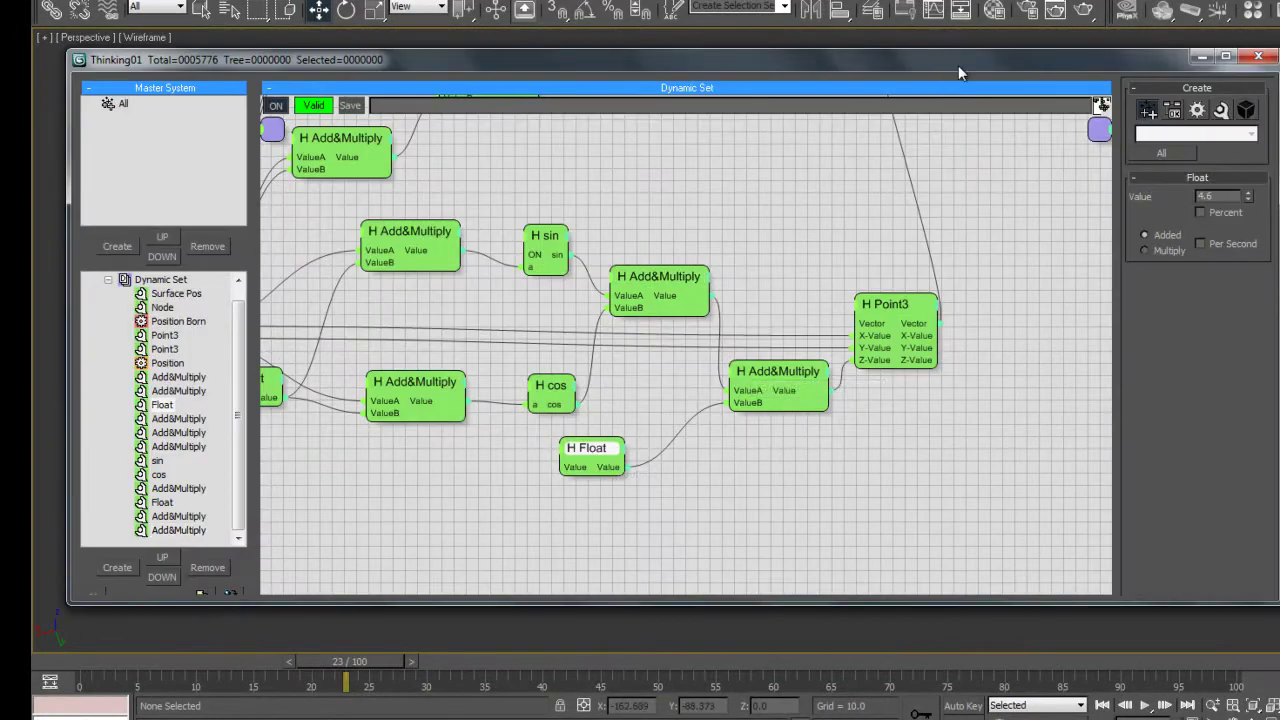
Place the Thinking Particles window beside the grid and raise the Float feeding the final Add&Multiply to 123.759
{"action": "left_click_drag", "start_coordinate": [958, 73], "coordinate": [252, 87]}
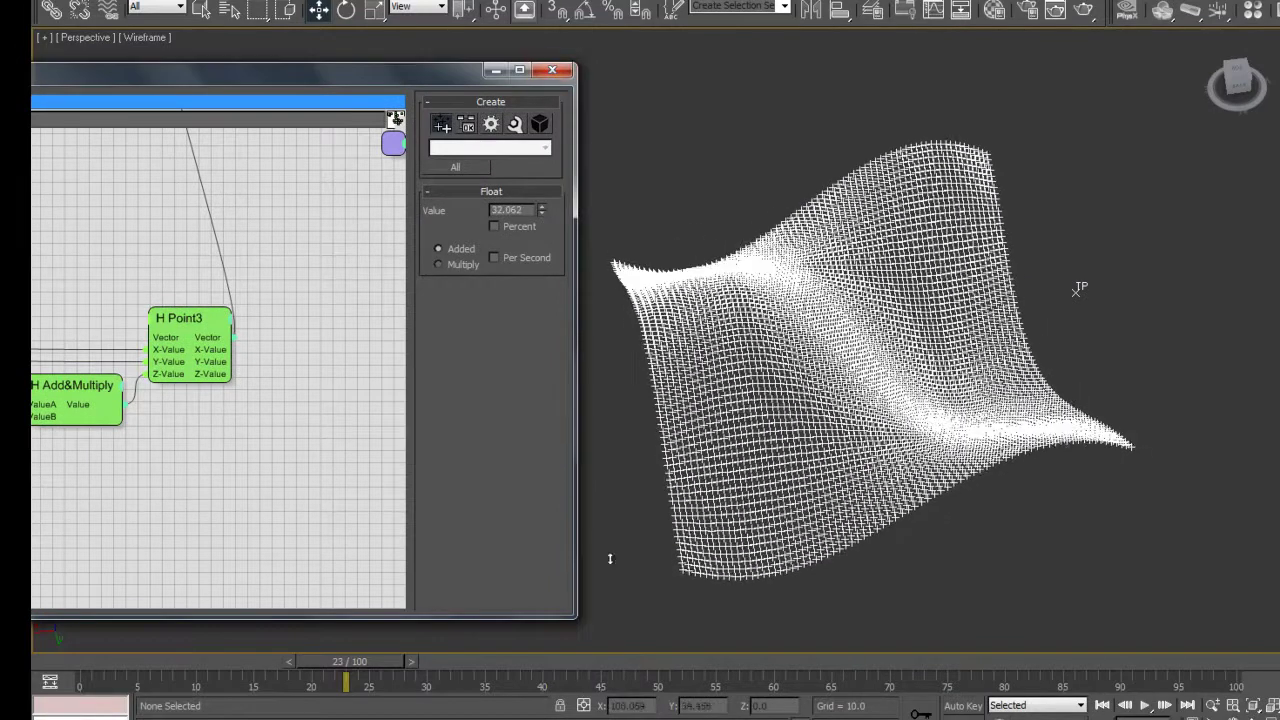
{"action": "left_click_drag", "start_coordinate": [542, 210], "coordinate": [542, 128]}
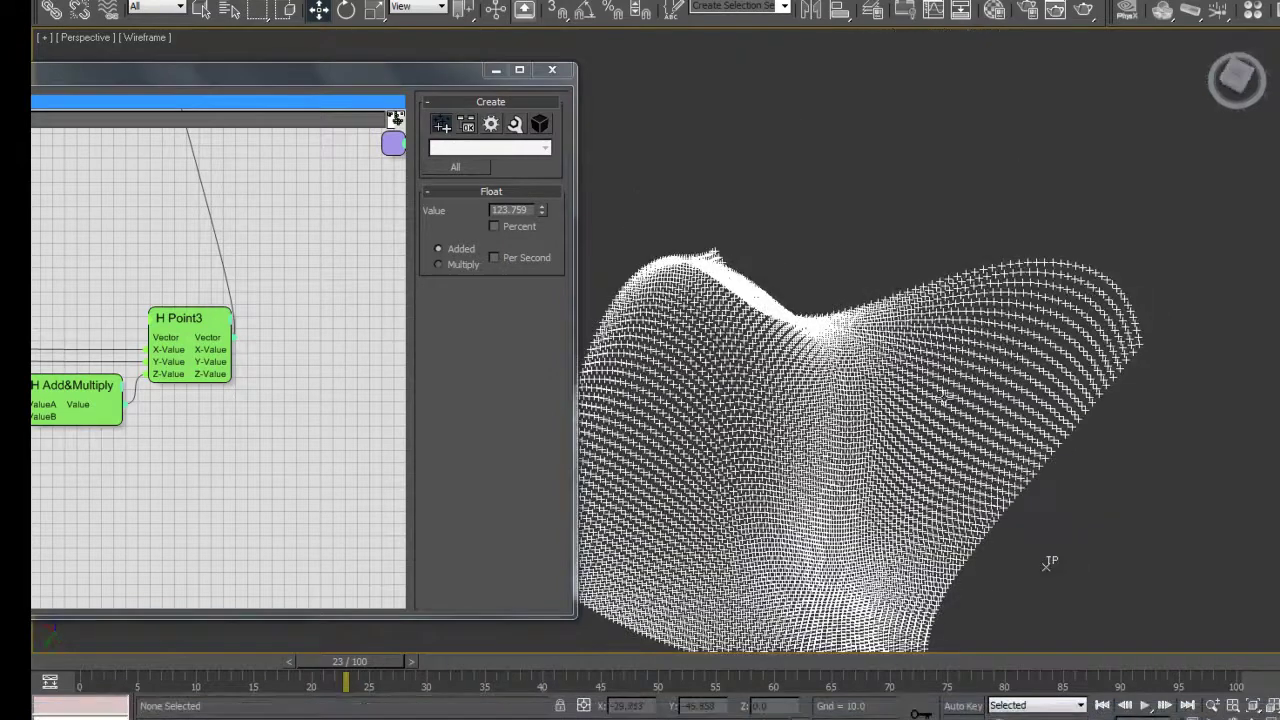
Increase the Float shared by the sin and cos branches' Add&Multiply nodes to make the waves denser
{"action": "left_click_drag", "start_coordinate": [84, 492], "coordinate": [426, 500]}
{"action": "left_click_drag", "start_coordinate": [217, 524], "coordinate": [380, 515]}
{"action": "left_click", "coordinate": [174, 365]}
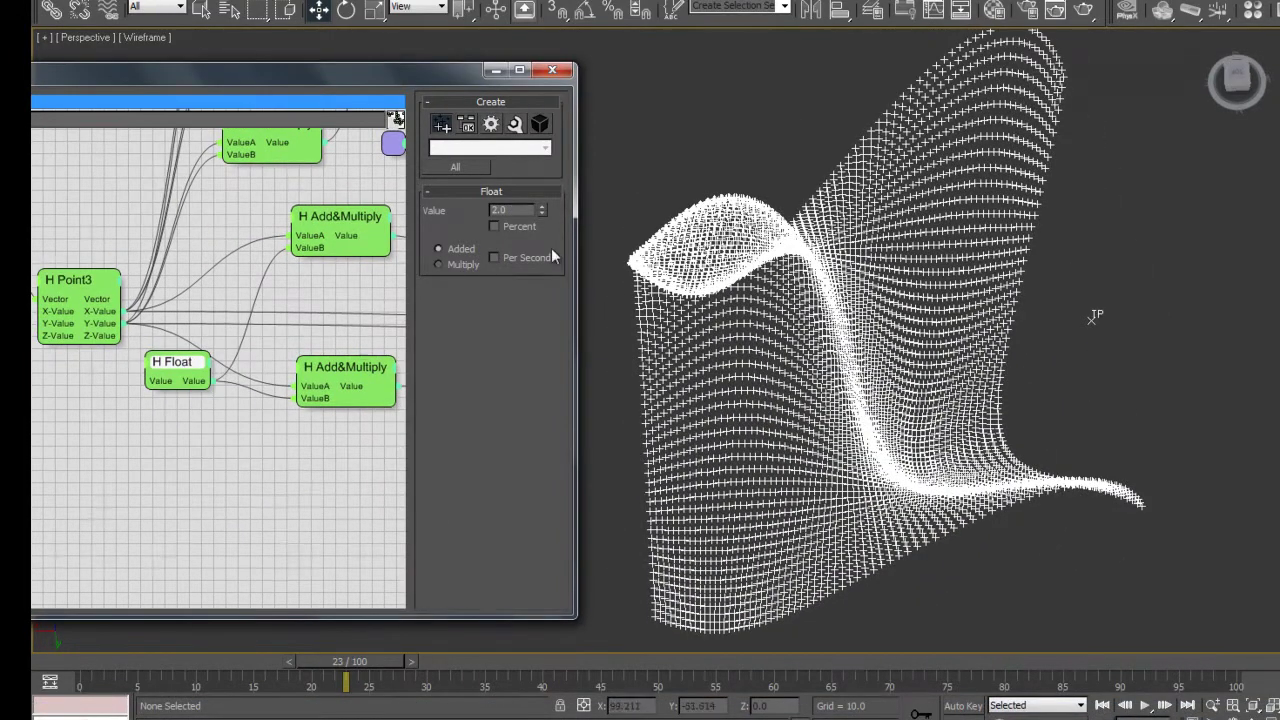
{"action": "left_click_drag", "start_coordinate": [584, 69], "coordinate": [552, 135]}
Lower the Float feeding the final Add&Multiply to reduce the height of the waves
{"action": "left_click_drag", "start_coordinate": [276, 490], "coordinate": [130, 456]}
{"action": "left_click_drag", "start_coordinate": [279, 474], "coordinate": [197, 455]}
{"action": "left_click", "coordinate": [289, 385]}
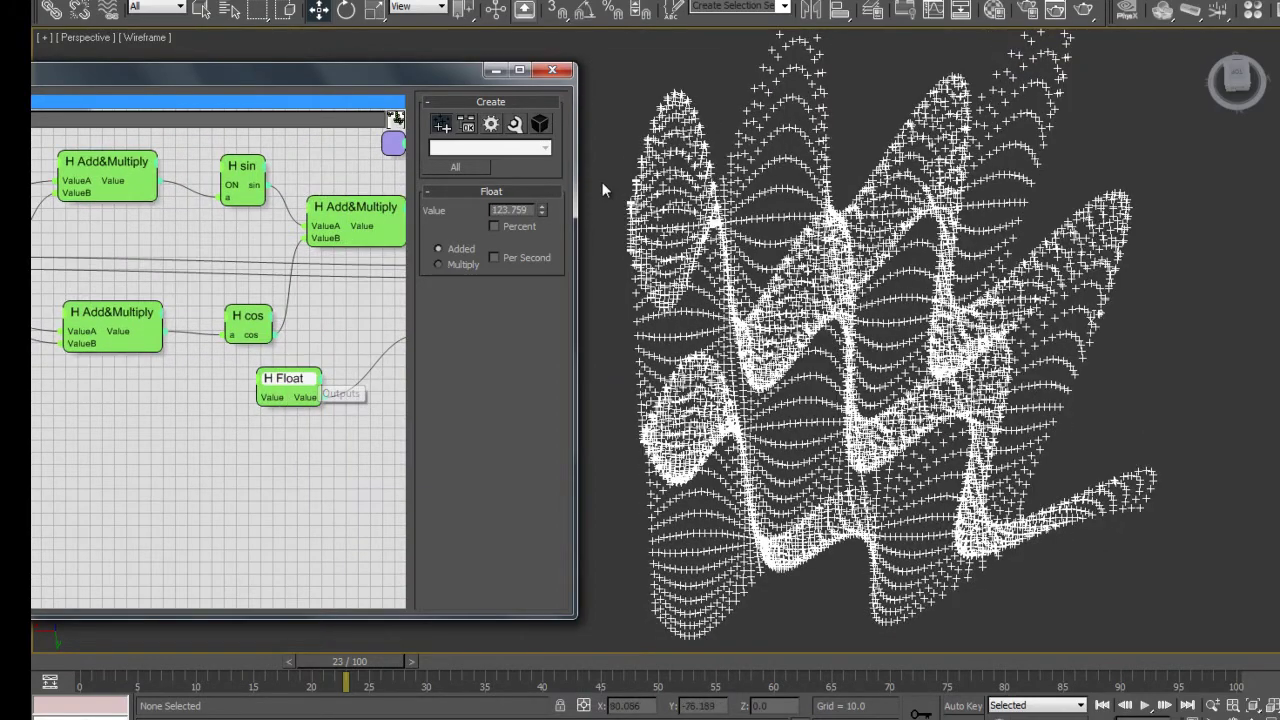
{"action": "left_click_drag", "start_coordinate": [548, 212], "coordinate": [556, 285]}
{"action": "left_click_drag", "start_coordinate": [690, 400], "coordinate": [640, 355]}
Try the A + B, A - B and A / B operations on the Add&Multiply that feeds cos
{"action": "left_click_drag", "start_coordinate": [298, 461], "coordinate": [386, 456]}
{"action": "left_click", "coordinate": [208, 313]}
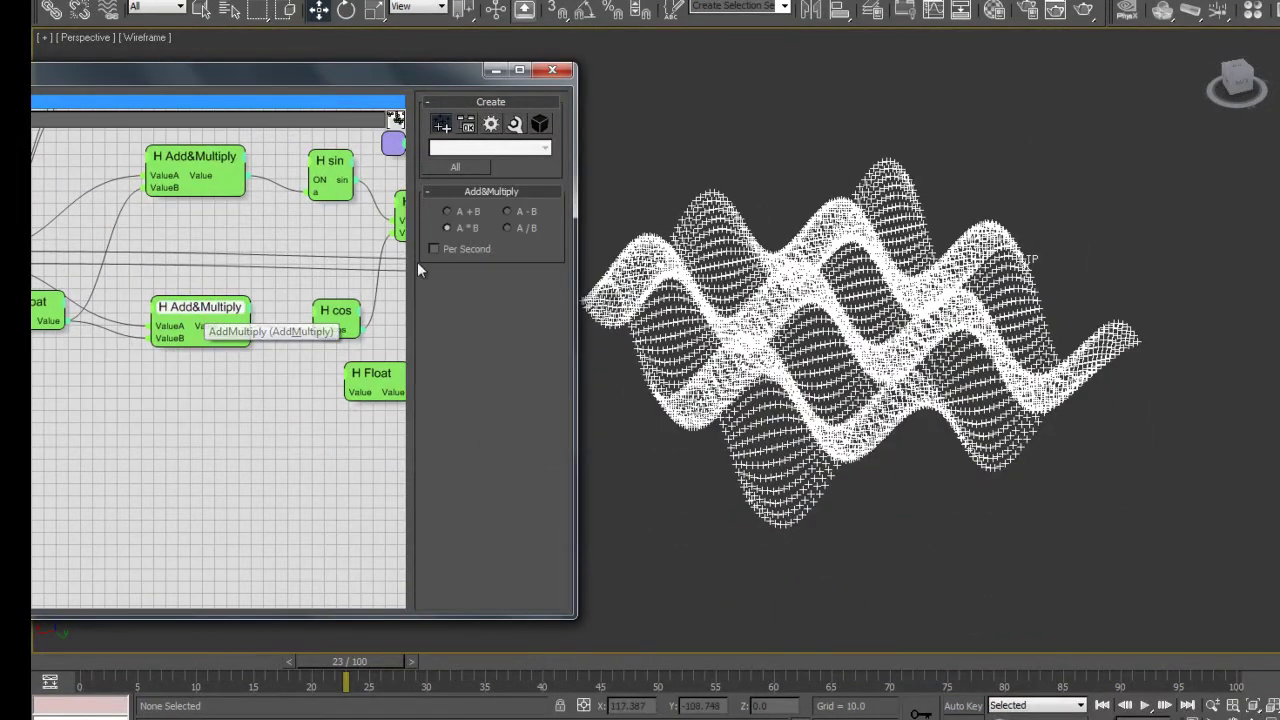
{"action": "left_click", "coordinate": [466, 212]}
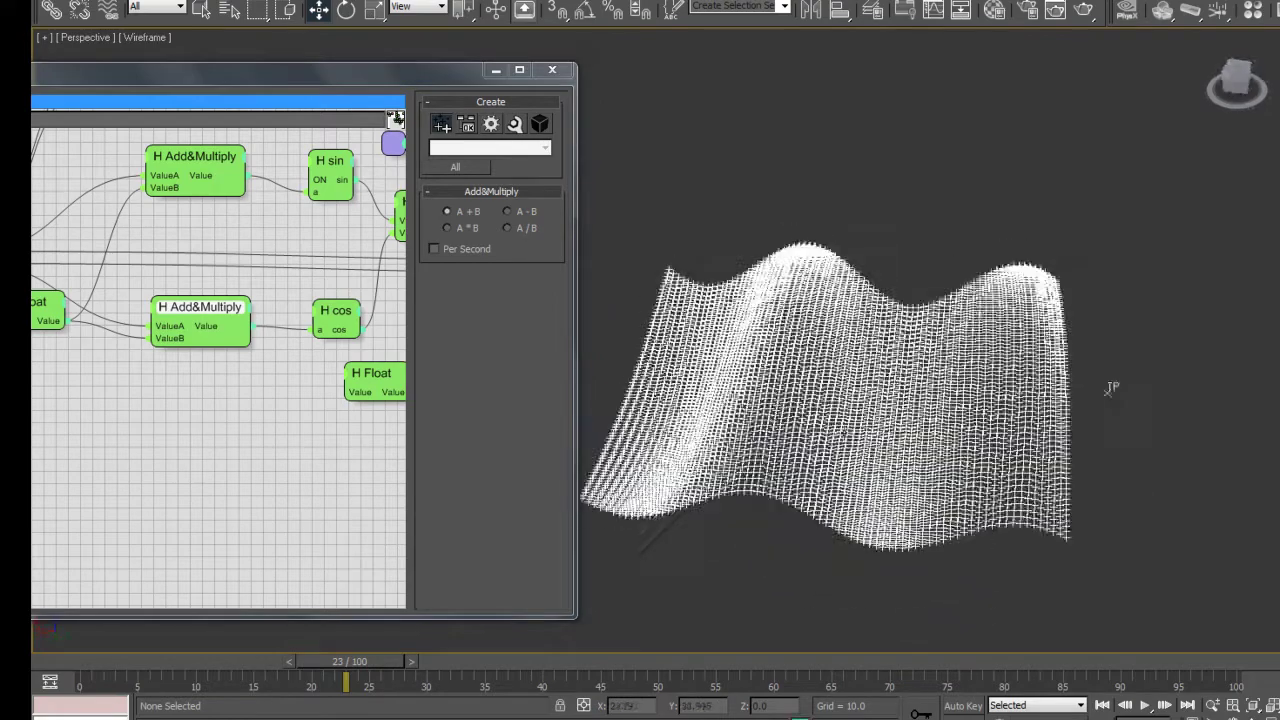
{"action": "left_click", "coordinate": [517, 217]}
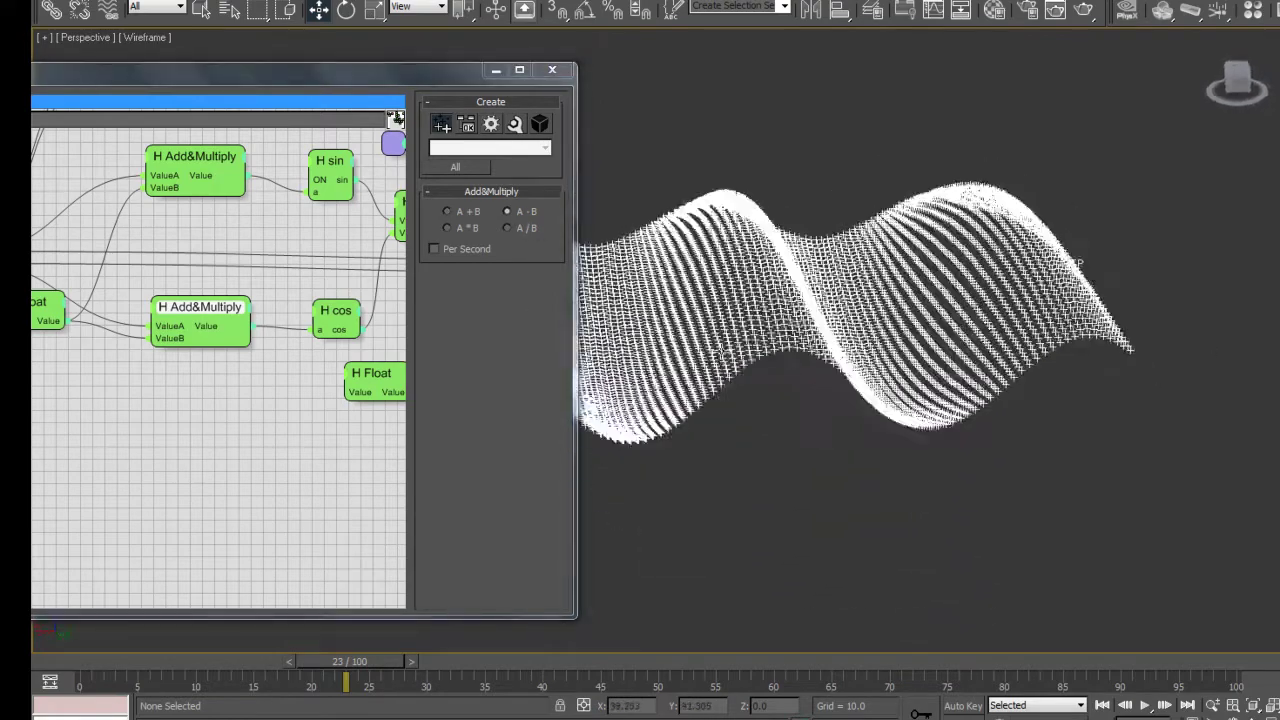
{"action": "left_click", "coordinate": [521, 229]}
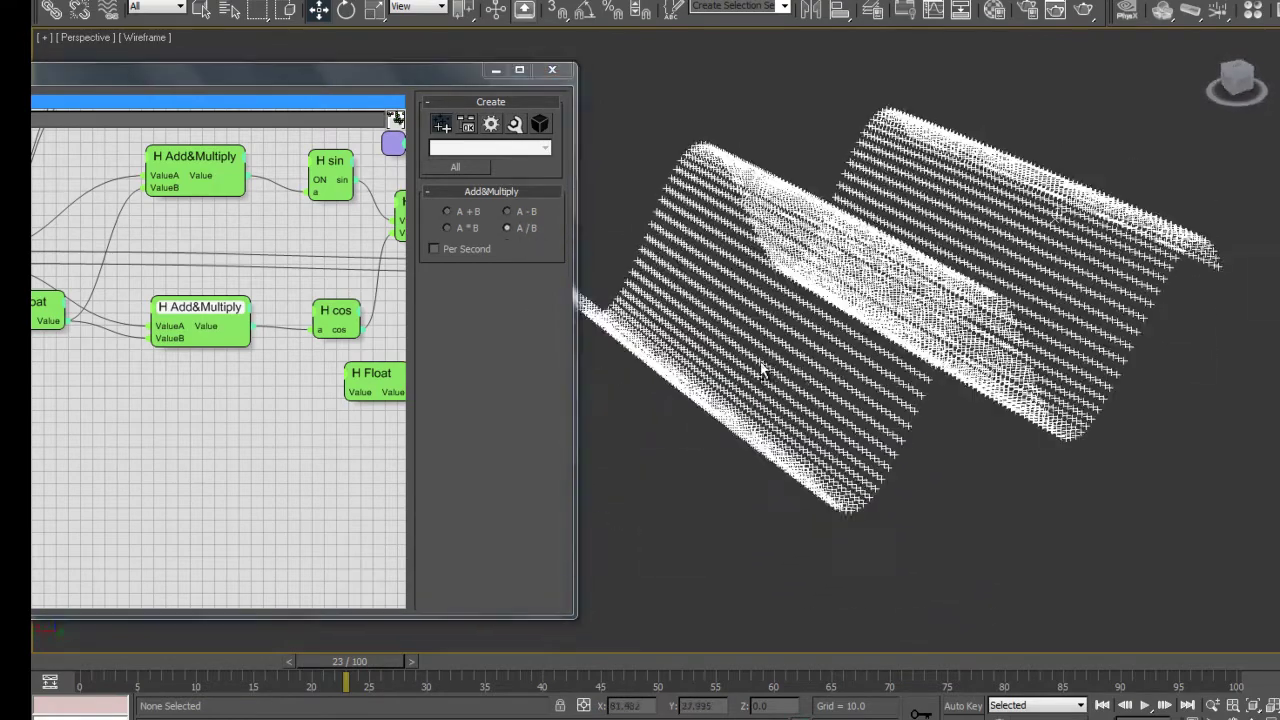
Try A / B and A + B on the Add&Multiply feeding sin, and return both branches' operations to A * B
{"action": "left_click_drag", "start_coordinate": [198, 217], "coordinate": [198, 229]}
{"action": "left_click", "coordinate": [200, 169]}
{"action": "left_click", "coordinate": [522, 229]}
{"action": "left_click_drag", "start_coordinate": [785, 405], "coordinate": [964, 338]}
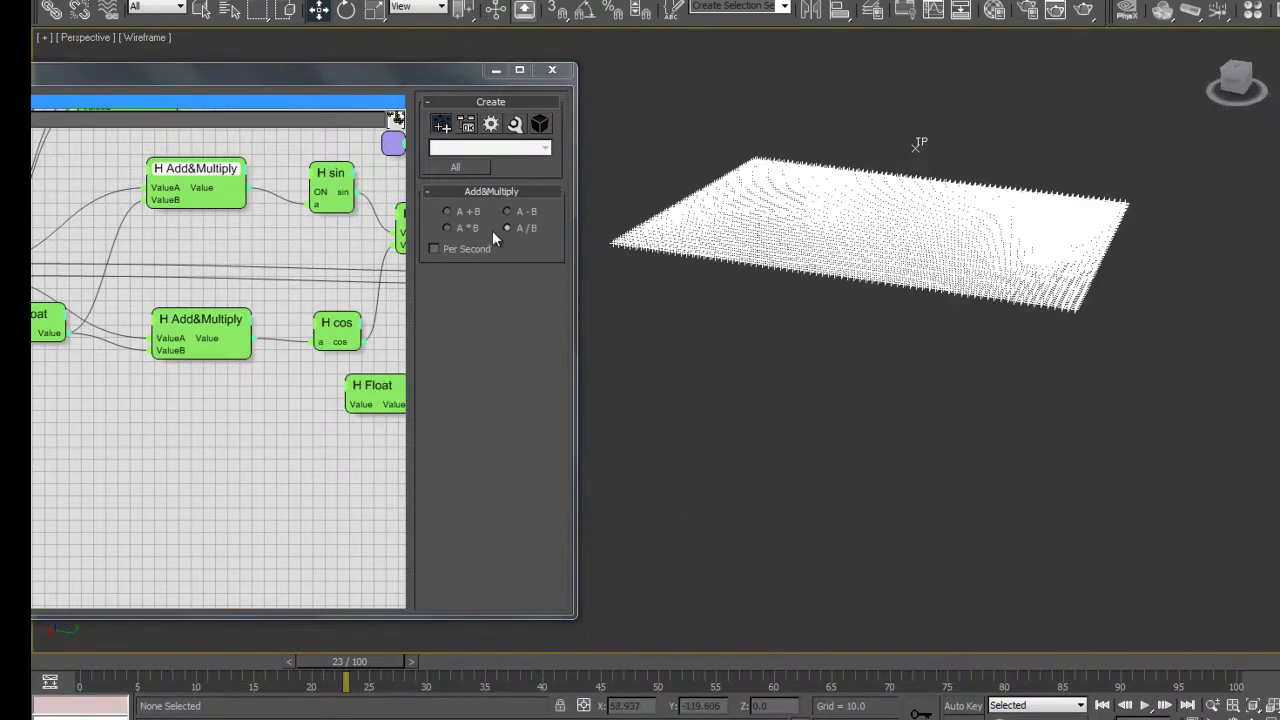
{"action": "left_click", "coordinate": [447, 211]}
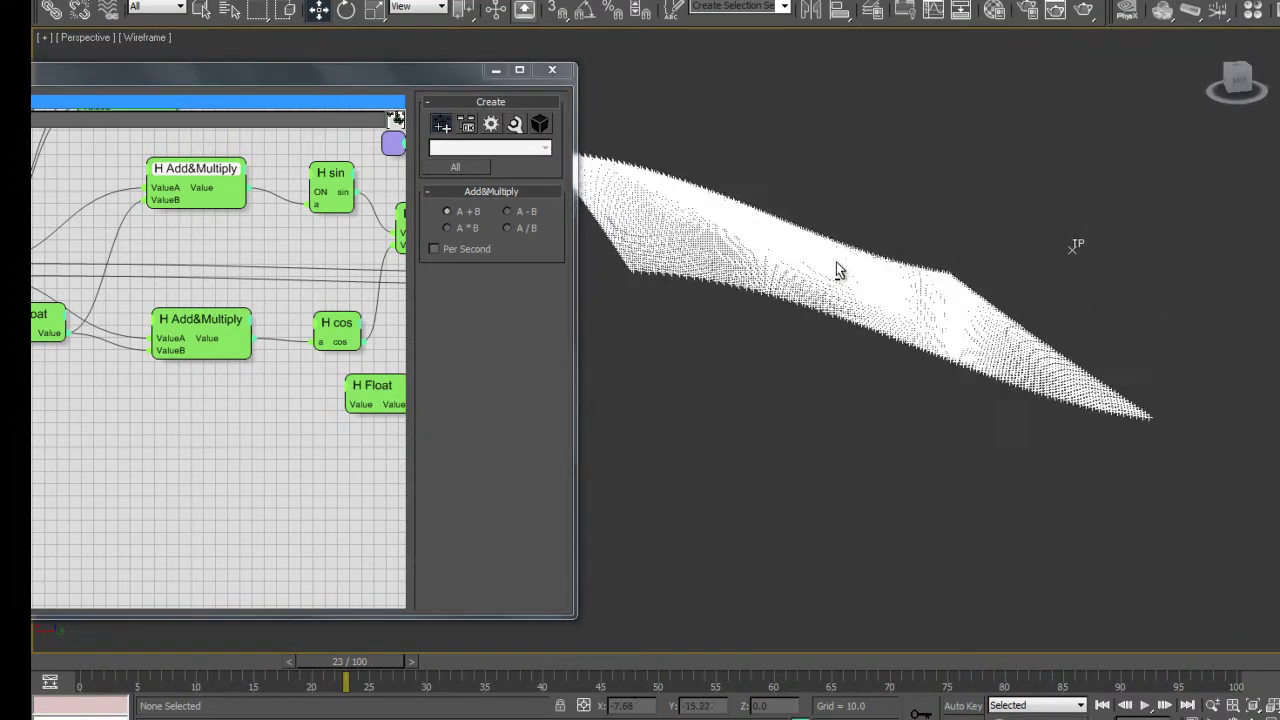
{"action": "left_click", "coordinate": [460, 227]}
{"action": "left_click", "coordinate": [197, 322]}
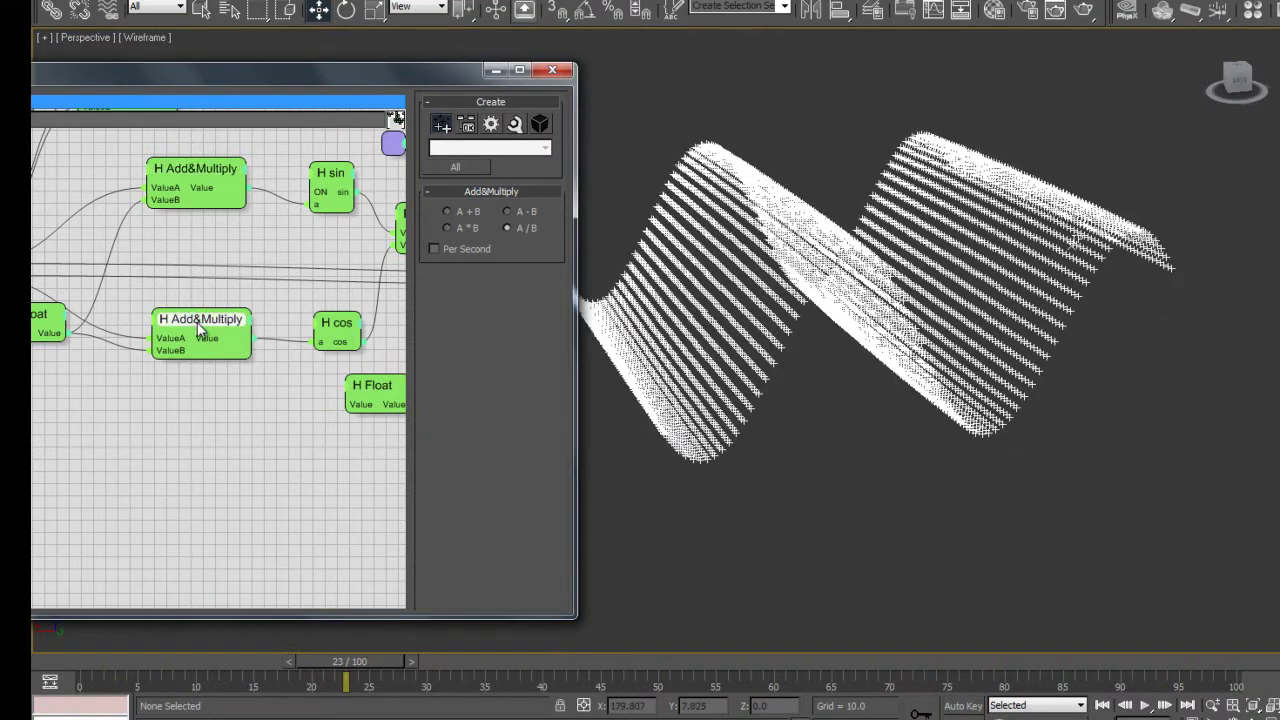
{"action": "left_click", "coordinate": [450, 229]}
Try the A + B, A - B and A / B operations on the final Add&Multiply, leaving it on A + B
{"action": "left_click_drag", "start_coordinate": [246, 278], "coordinate": [72, 276]}
{"action": "left_click", "coordinate": [299, 226]}
{"action": "left_click", "coordinate": [368, 314]}
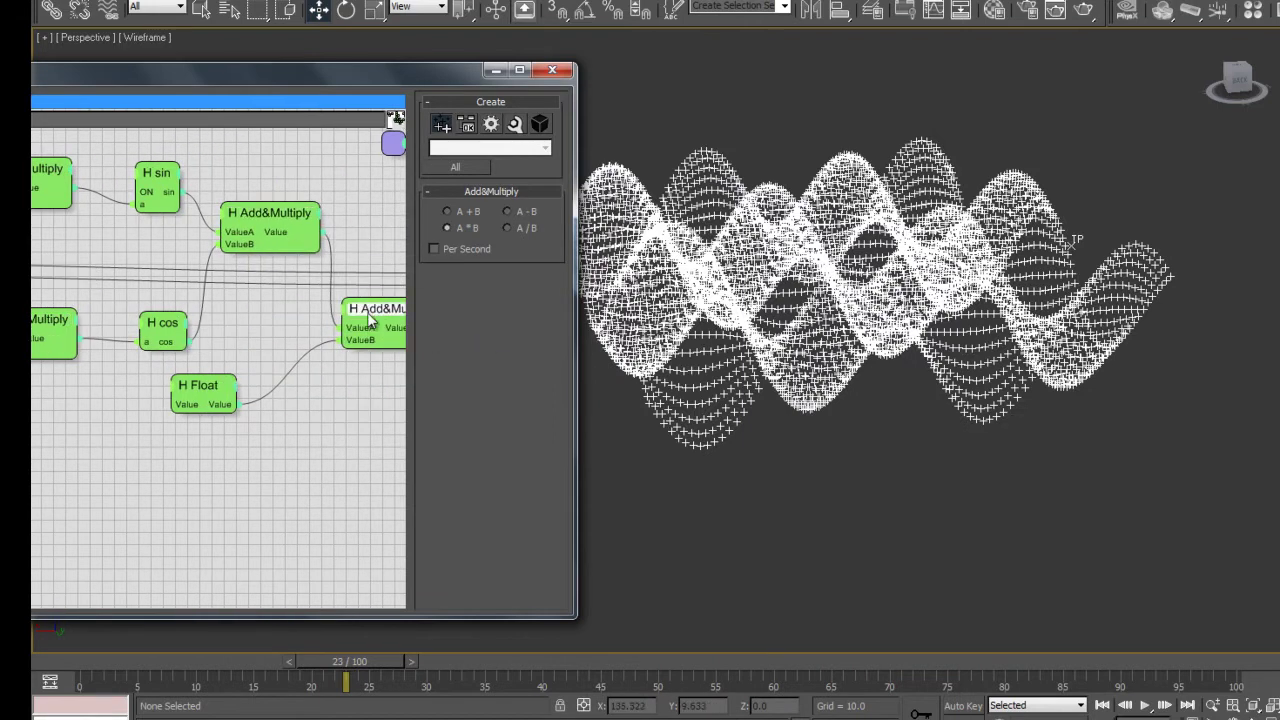
{"action": "left_click", "coordinate": [447, 212]}
{"action": "left_click", "coordinate": [528, 211]}
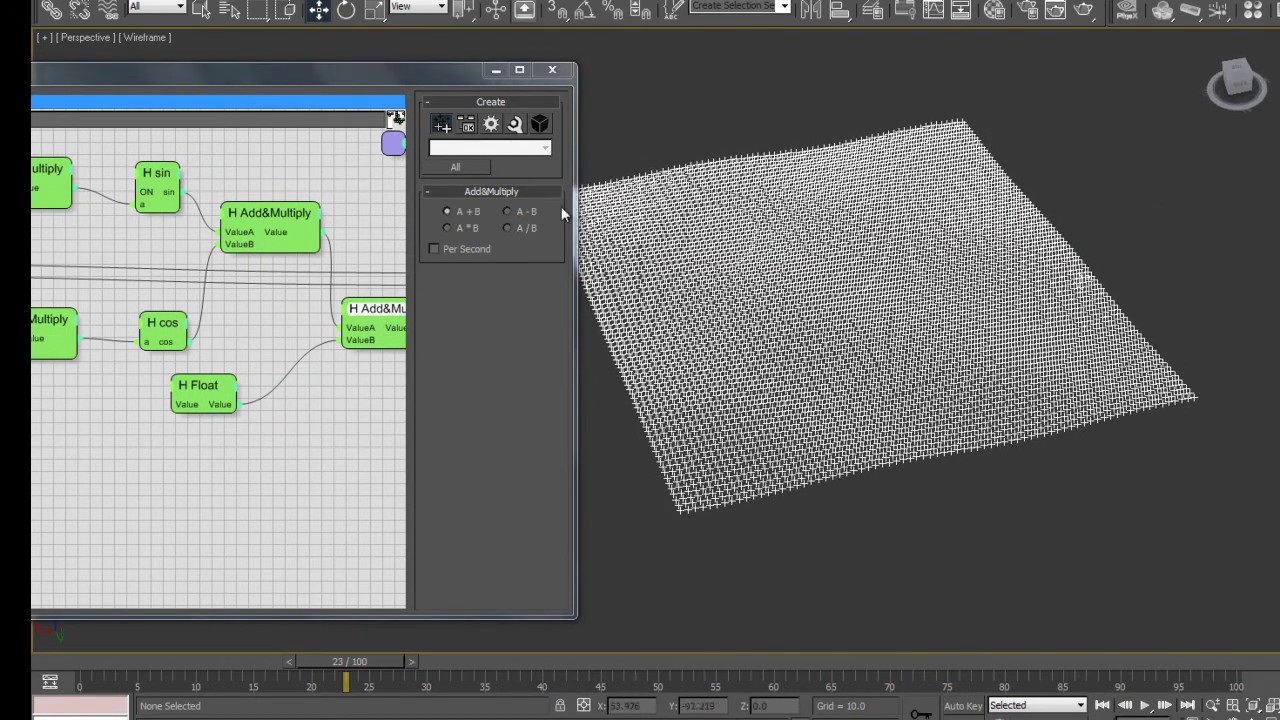
{"action": "left_click", "coordinate": [523, 230]}
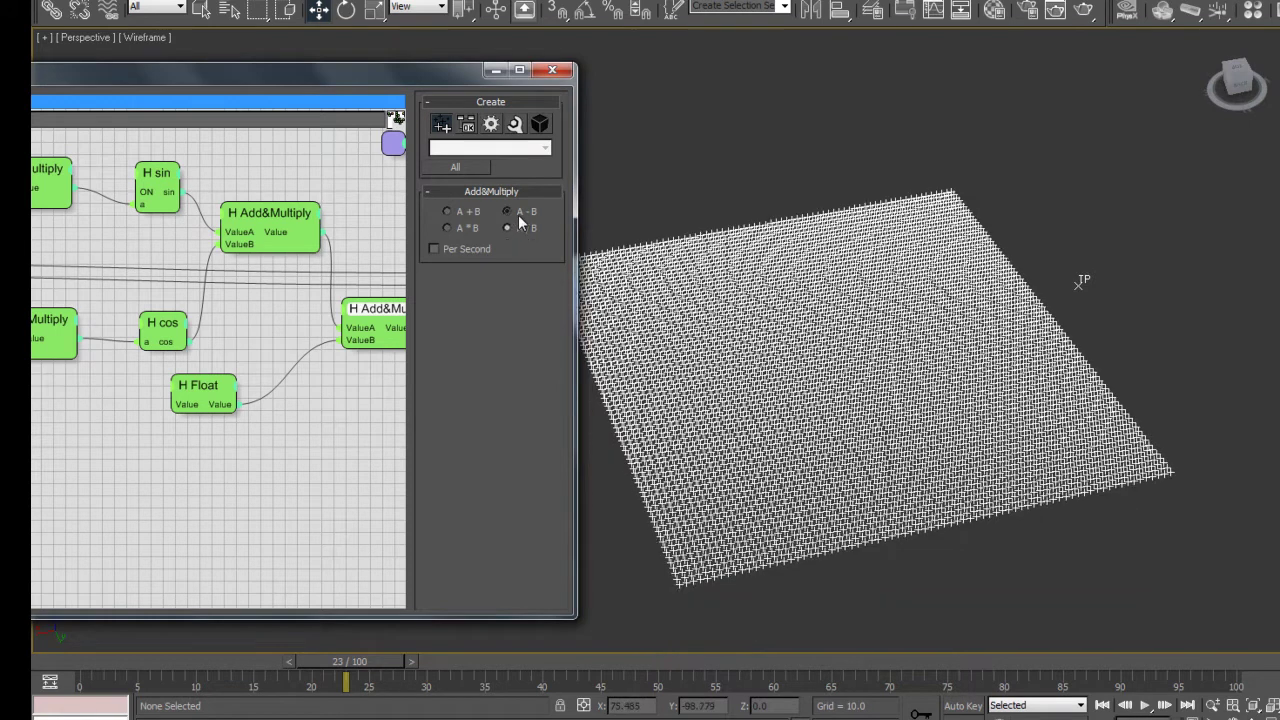
{"action": "left_click", "coordinate": [447, 212]}
Bring the whole Thinking Particles window into view and nudge the Point3, sin-branch Add&Multiply, sin and combining Add&Multiply nodes into place
{"action": "left_click", "coordinate": [392, 120]}
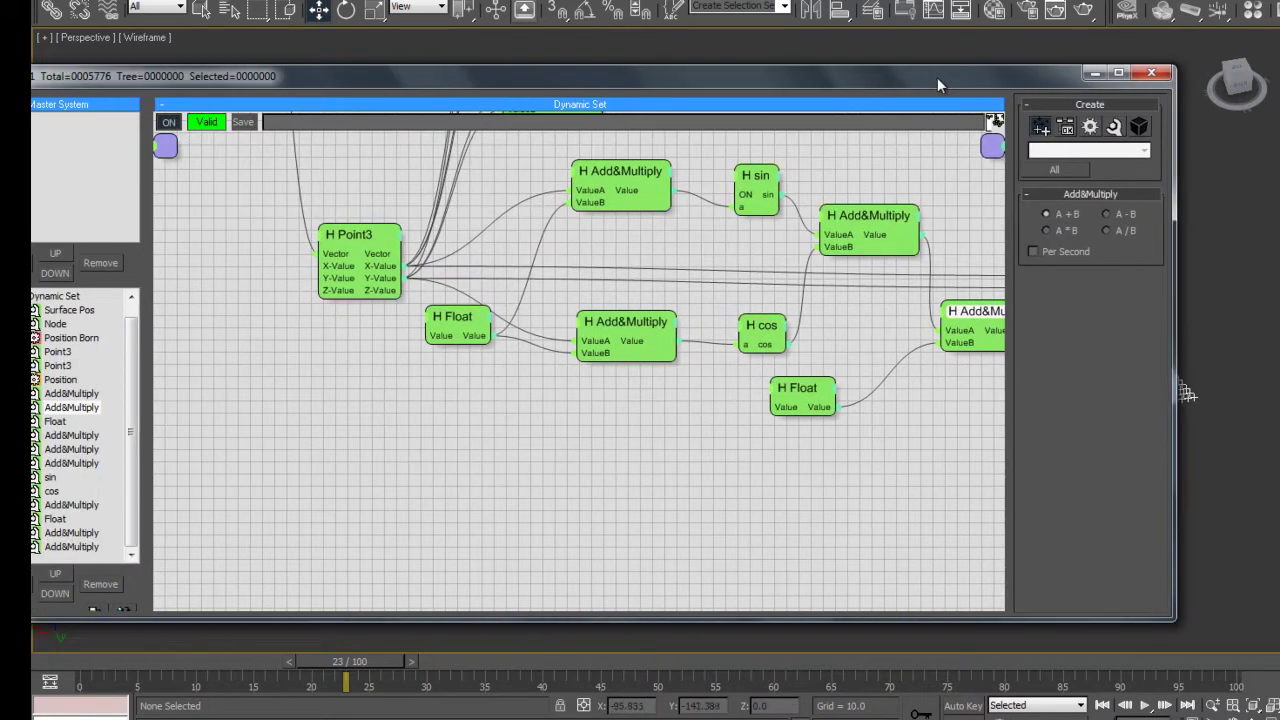
{"action": "scroll", "coordinate": [540, 345], "scroll_direction": "up", "scroll_amount": 2}
{"action": "left_click", "coordinate": [356, 342]}
{"action": "left_click_drag", "start_coordinate": [356, 342], "coordinate": [363, 317]}
{"action": "left_click_drag", "start_coordinate": [681, 81], "coordinate": [760, 78]}
{"action": "left_click_drag", "start_coordinate": [764, 344], "coordinate": [741, 360]}
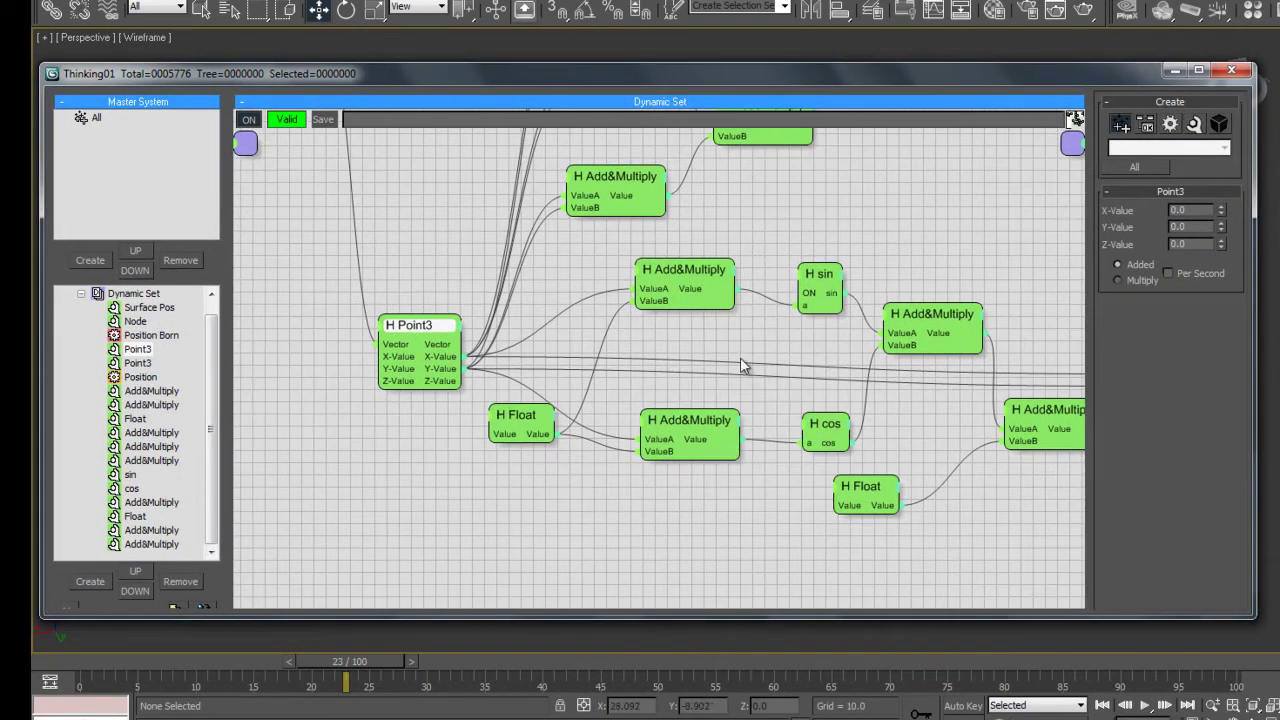
{"action": "left_click_drag", "start_coordinate": [690, 273], "coordinate": [690, 284]}
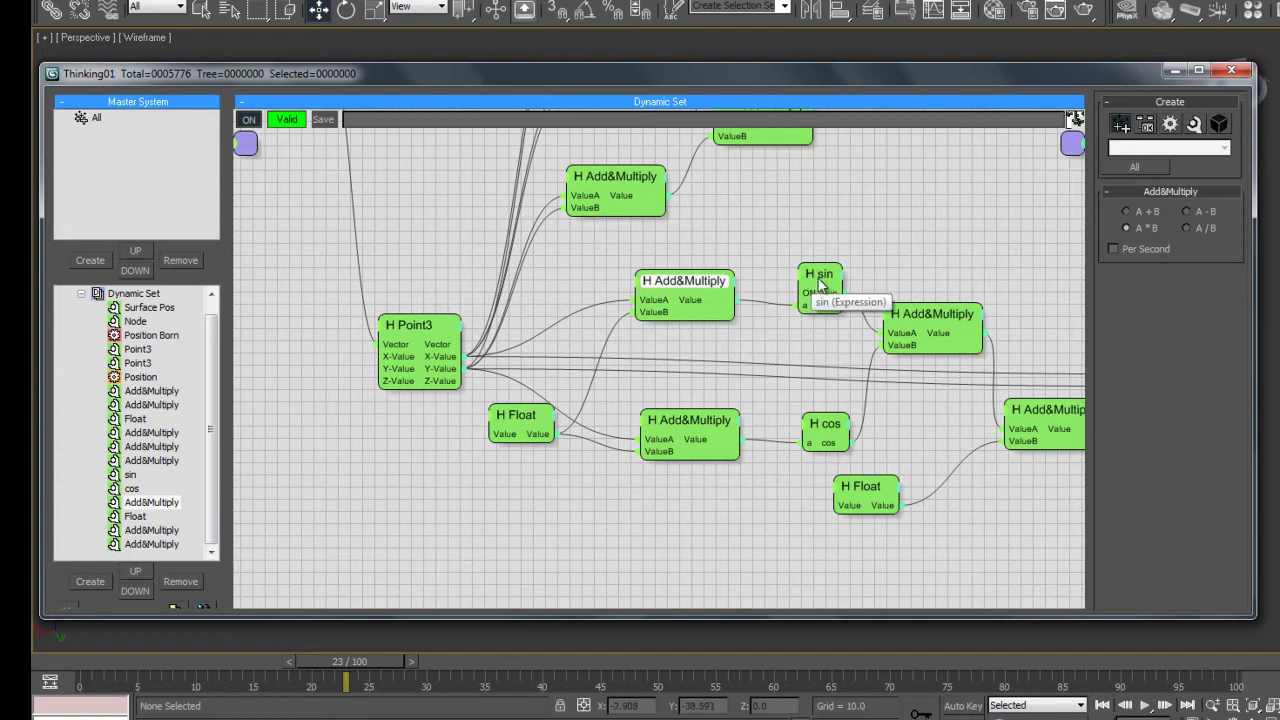
{"action": "left_click_drag", "start_coordinate": [819, 280], "coordinate": [801, 284]}
{"action": "left_click_drag", "start_coordinate": [942, 321], "coordinate": [942, 326]}
{"action": "left_click_drag", "start_coordinate": [954, 412], "coordinate": [946, 395]}
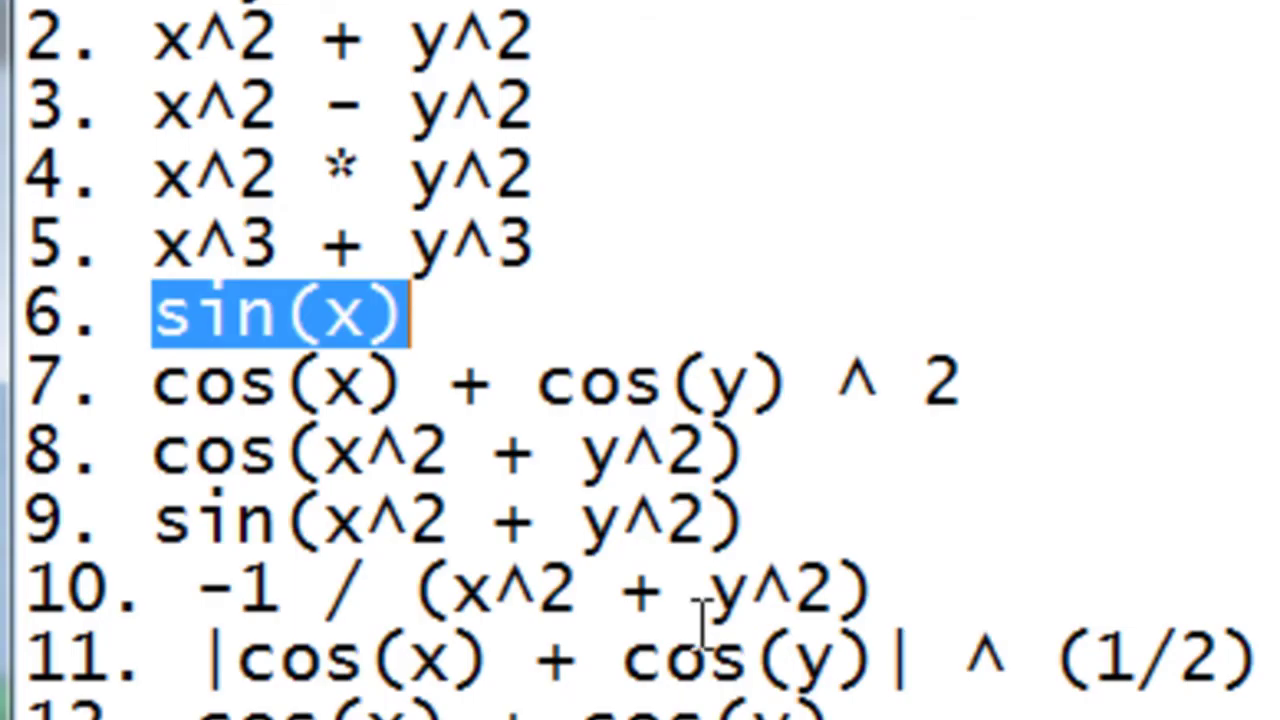
Mark the cos(x) term of formula 7 in the notes, and align the cos and sin nodes before the combining Add&Multiply
{"action": "left_click", "coordinate": [496, 457]}
{"action": "left_click_drag", "start_coordinate": [383, 378], "coordinate": [240, 382]}
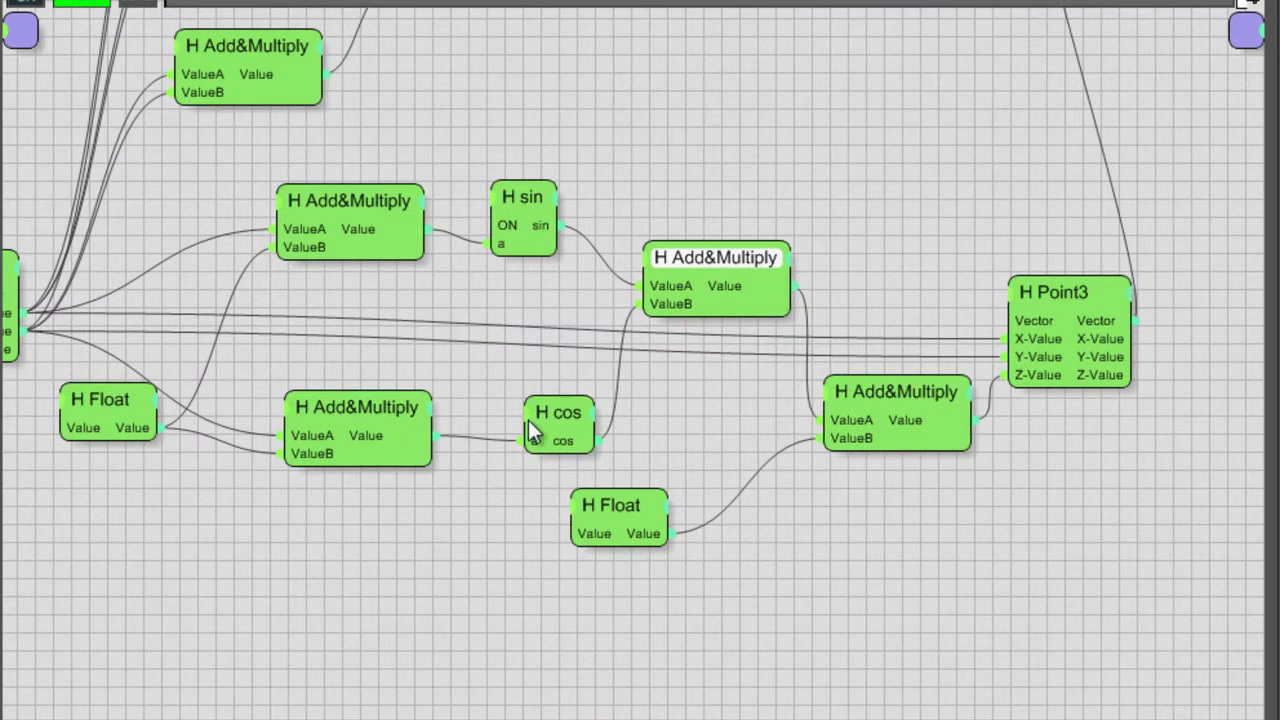
{"action": "left_click_drag", "start_coordinate": [537, 423], "coordinate": [523, 437]}
{"action": "left_click", "coordinate": [532, 218]}
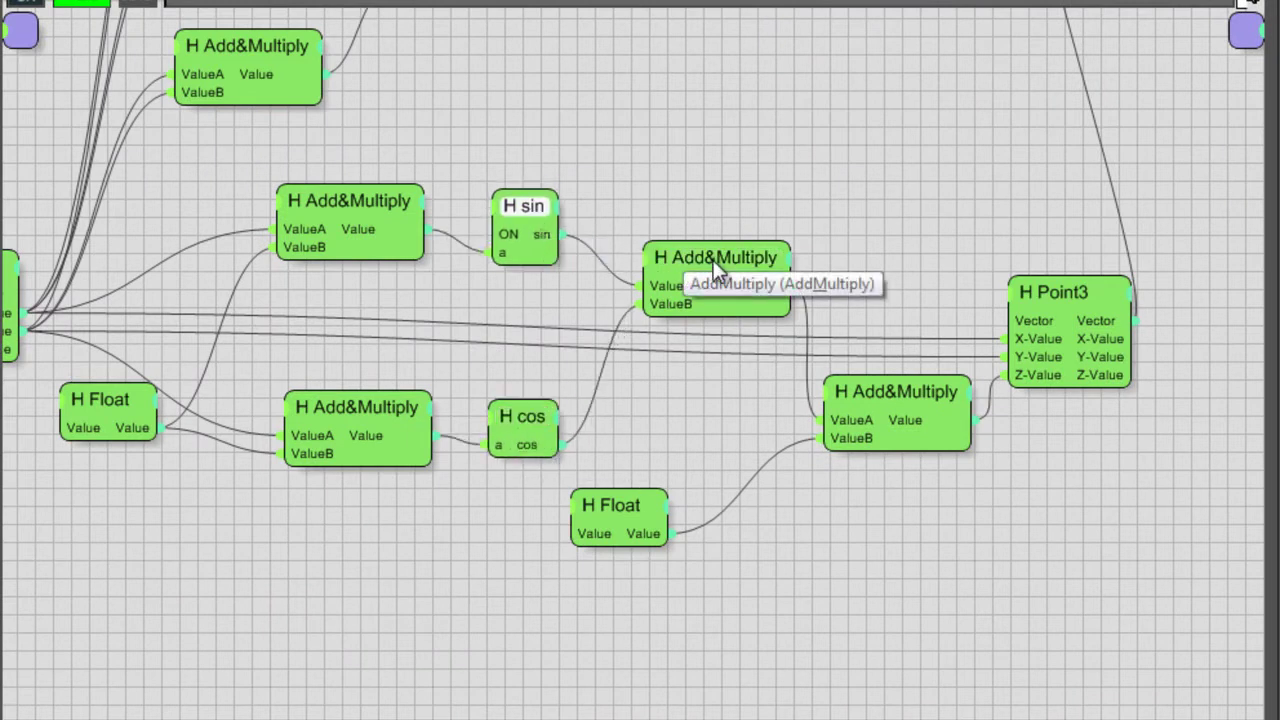
{"action": "left_click_drag", "start_coordinate": [718, 257], "coordinate": [706, 256]}
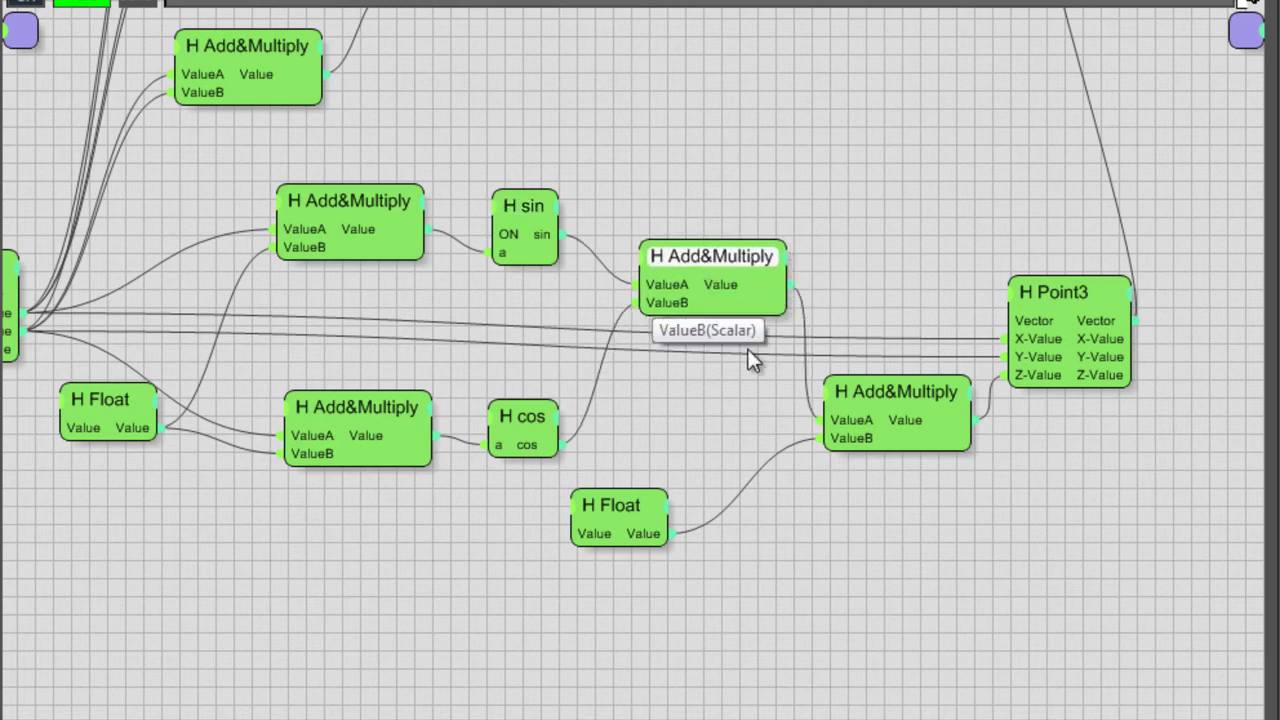
Switch to the function notes and highlight the x^2, y^2 and plus parts of formula 8, cos(x^2 + y^2)
{"action": "key", "text": "alt+Tab"}
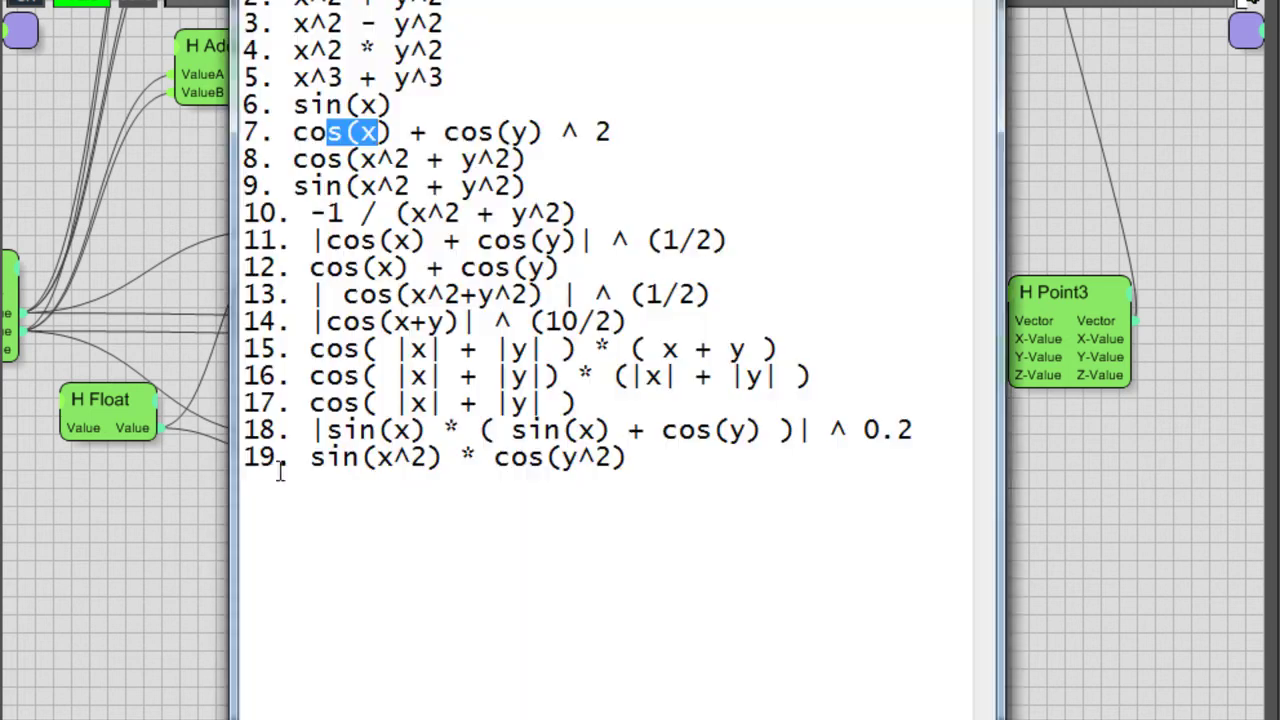
{"action": "left_click_drag", "start_coordinate": [414, 160], "coordinate": [356, 160]}
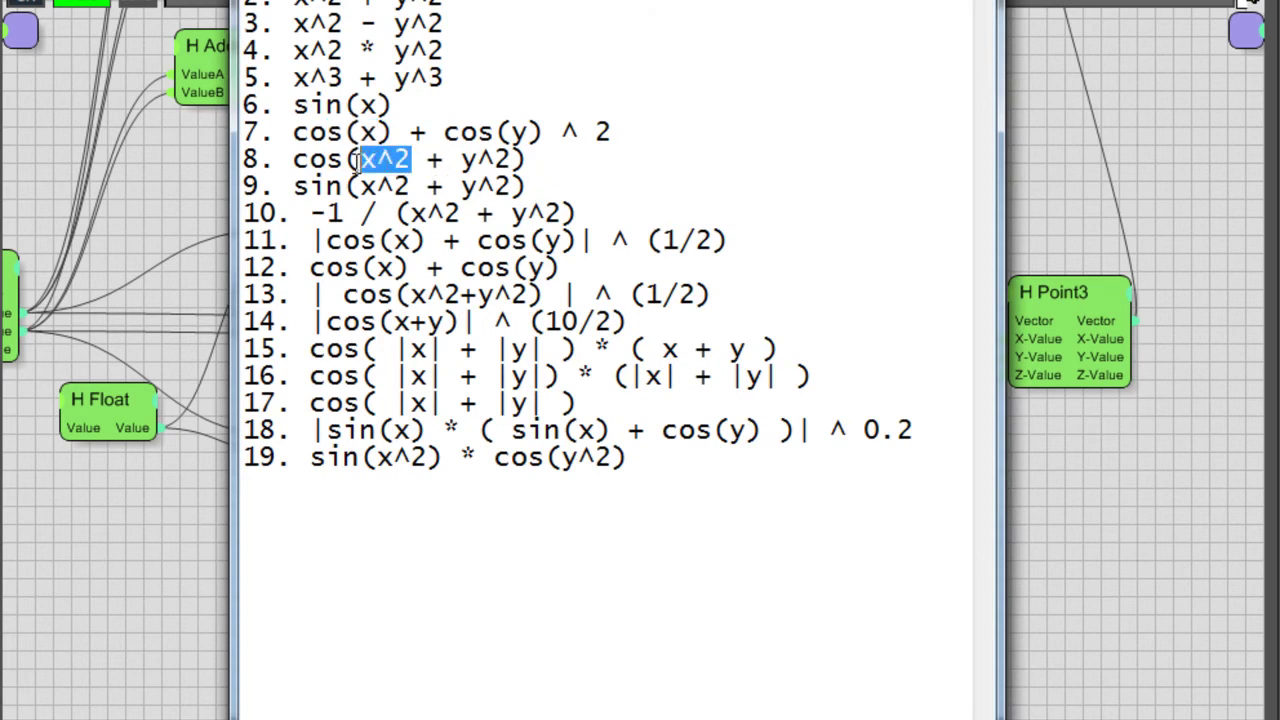
{"action": "left_click_drag", "start_coordinate": [460, 166], "coordinate": [511, 172]}
{"action": "left_click", "coordinate": [441, 165]}
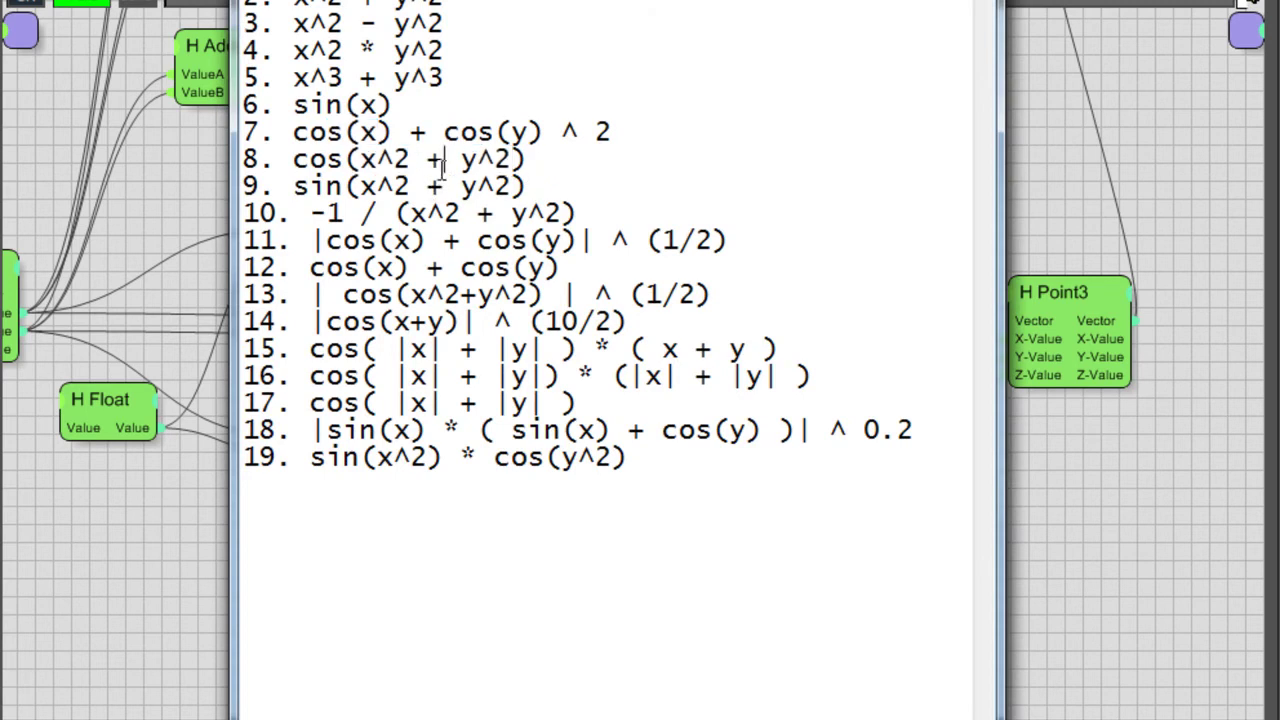
Duplicate the cos node and wire the output of the Add&Multiply that combines the squared X and Y values into its input a
{"action": "left_click", "coordinate": [1053, 182]}
{"action": "left_click_drag", "start_coordinate": [277, 219], "coordinate": [434, 412]}
{"action": "left_click_drag", "start_coordinate": [412, 231], "coordinate": [436, 241]}
{"action": "left_click_drag", "start_coordinate": [590, 144], "coordinate": [616, 175]}
{"action": "left_click_drag", "start_coordinate": [648, 271], "coordinate": [551, 244]}
{"action": "left_click", "coordinate": [340, 598]}
{"action": "left_click_drag", "start_coordinate": [355, 585], "coordinate": [495, 249]}
Connect the new cos node's output to ValueA of the final Add&Multiply
{"action": "left_click_drag", "start_coordinate": [610, 325], "coordinate": [504, 239]}
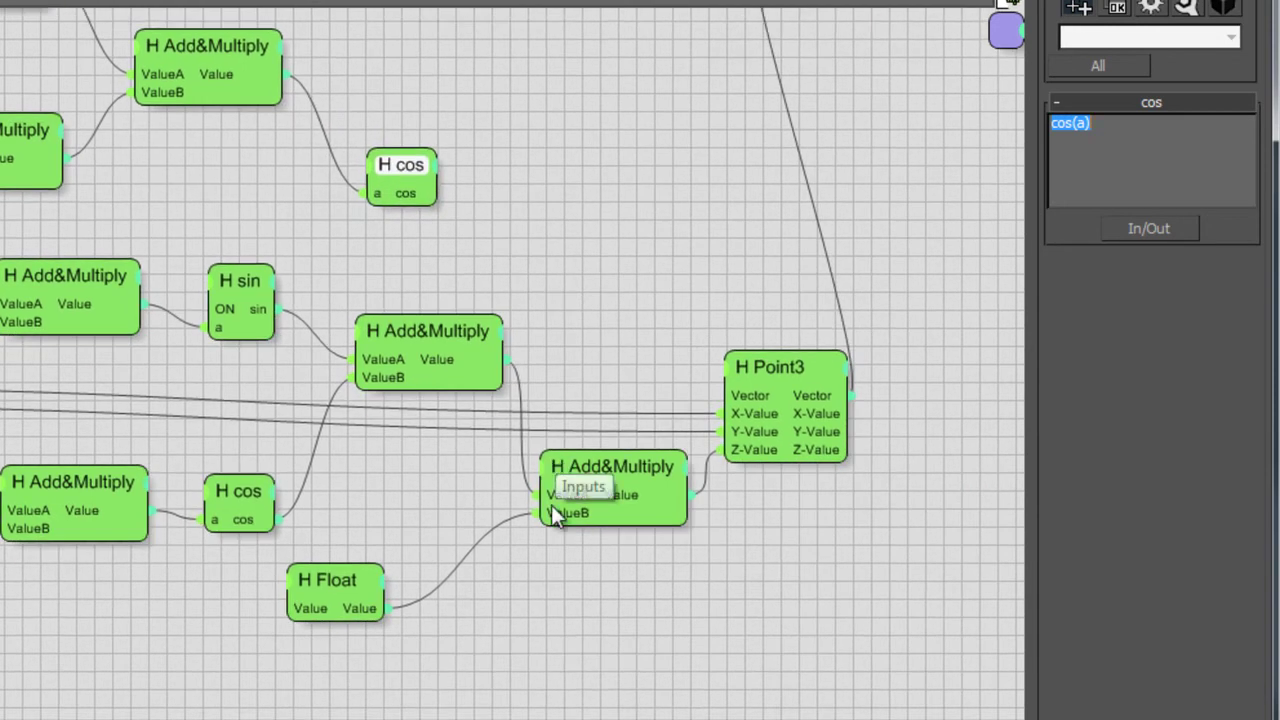
{"action": "left_click", "coordinate": [564, 495]}
{"action": "left_click_drag", "start_coordinate": [437, 193], "coordinate": [555, 491]}
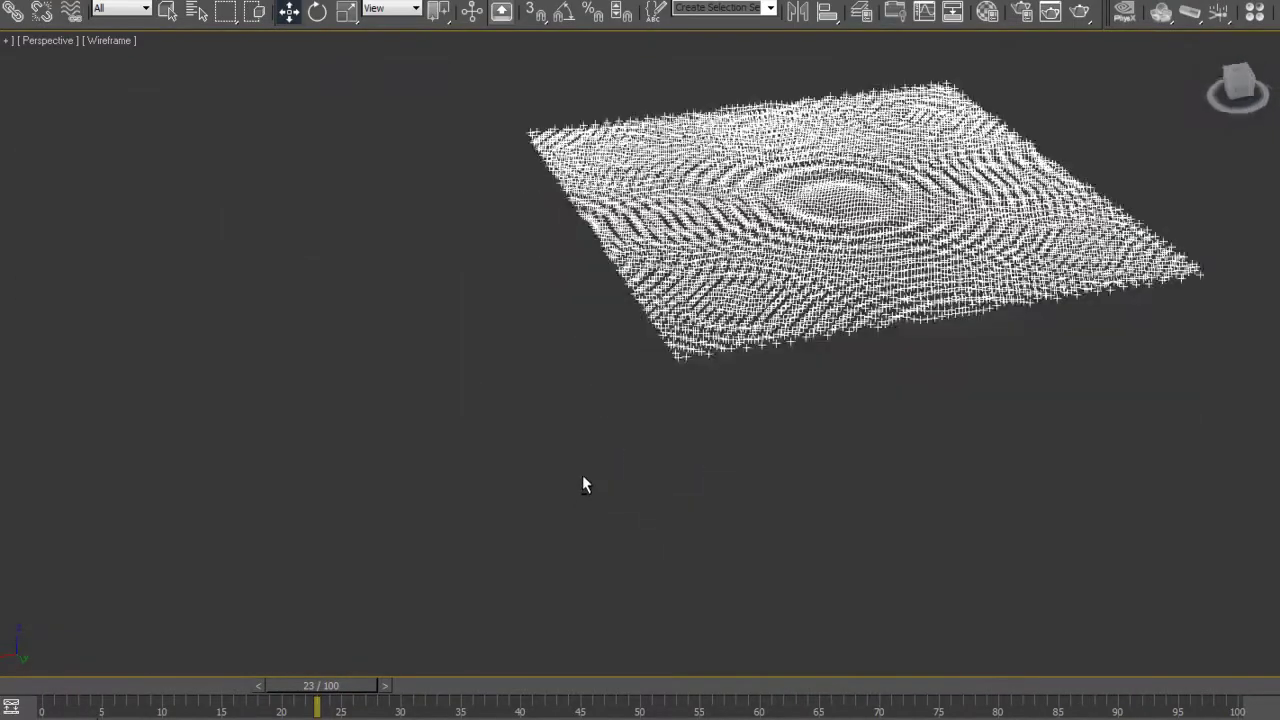
Inspect the circular ripples in the perspective view and set the Float feeding the final Add&Multiply to 26.955
{"action": "left_click_drag", "start_coordinate": [582, 475], "coordinate": [792, 482]}
{"action": "scroll", "coordinate": [760, 445], "scroll_direction": "up", "scroll_amount": 4}
{"action": "scroll", "coordinate": [761, 458], "scroll_direction": "down", "scroll_amount": 10}
{"action": "scroll", "coordinate": [766, 583], "scroll_direction": "up", "scroll_amount": 5}
{"action": "scroll", "coordinate": [777, 494], "scroll_direction": "up", "scroll_amount": 4}
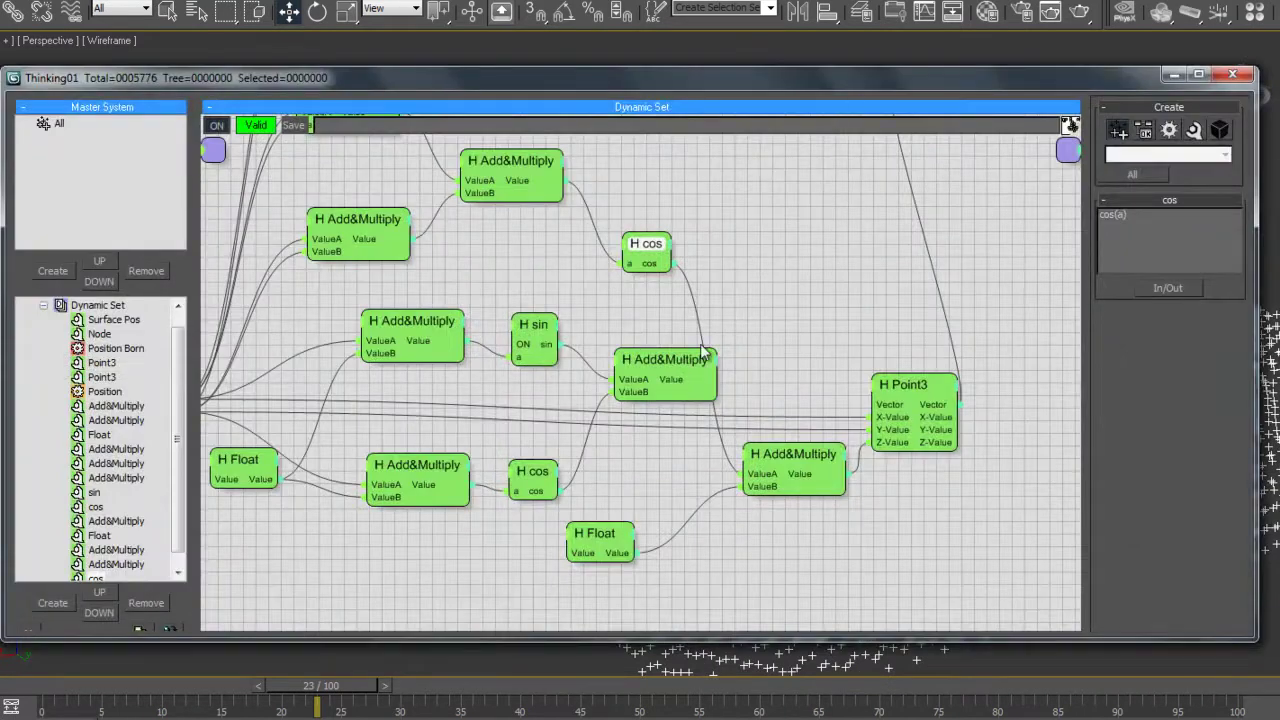
{"action": "left_click", "coordinate": [618, 528]}
{"action": "left_click_drag", "start_coordinate": [900, 80], "coordinate": [182, 92]}
{"action": "mouse_move", "coordinate": [484, 232]}
{"action": "left_mouse_down"}
{"action": "mouse_move", "coordinate": [500, 174]}
{"action": "mouse_move", "coordinate": [490, 234]}
{"action": "left_mouse_up"}
{"action": "left_click_drag", "start_coordinate": [151, 532], "coordinate": [328, 535]}
{"action": "left_click_drag", "start_coordinate": [110, 575], "coordinate": [297, 571]}
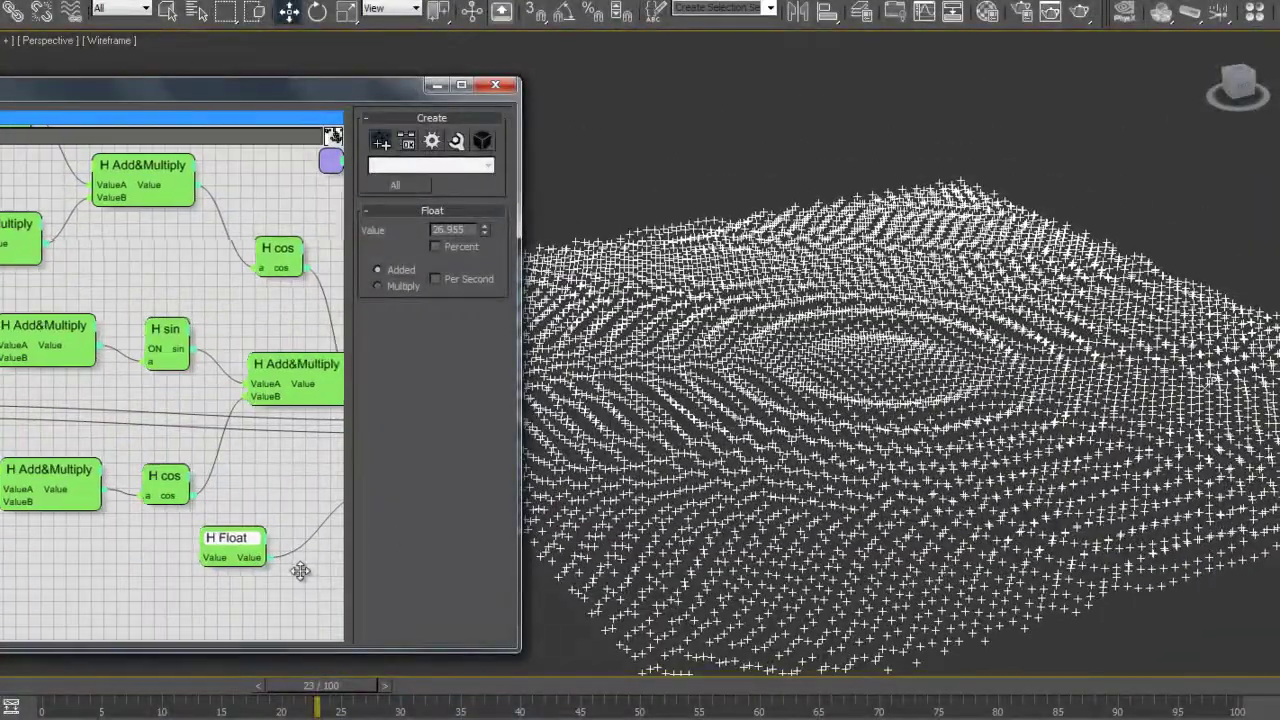
{"action": "left_click_drag", "start_coordinate": [273, 468], "coordinate": [373, 503]}
{"action": "left_click_drag", "start_coordinate": [219, 286], "coordinate": [346, 296]}
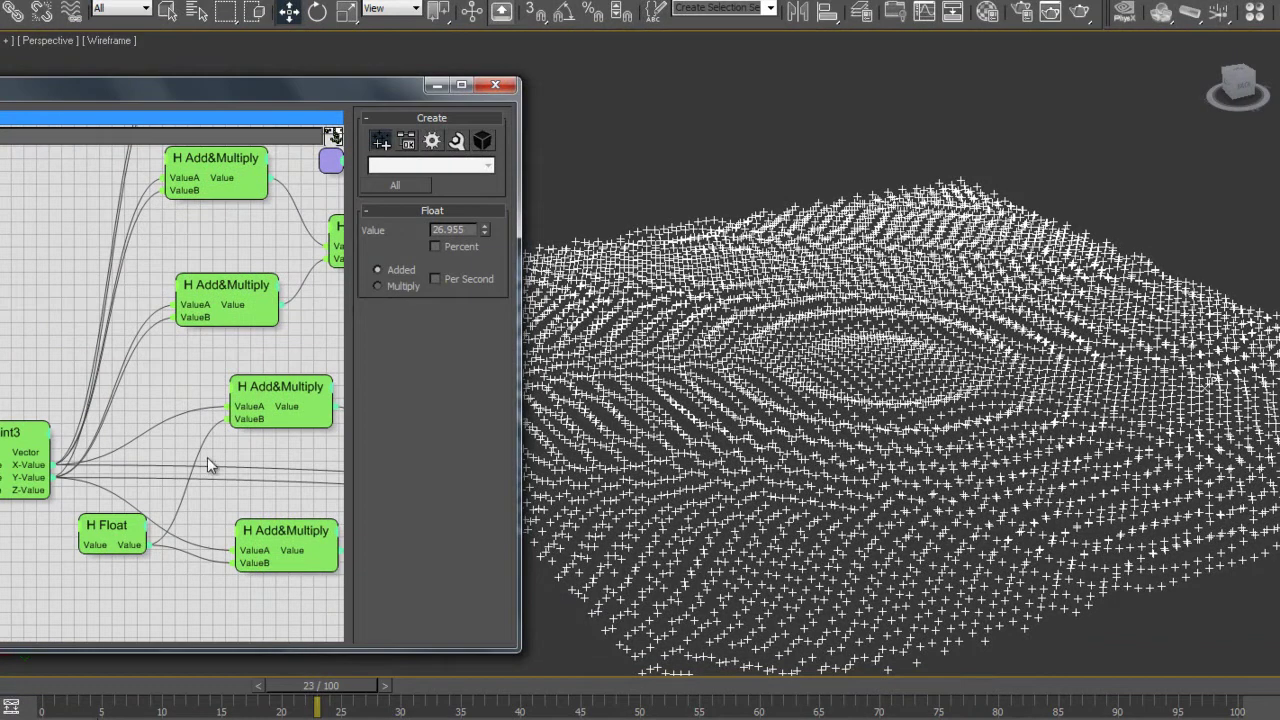
{"action": "left_click_drag", "start_coordinate": [258, 475], "coordinate": [115, 480]}
{"action": "mouse_move", "coordinate": [216, 308]}
{"action": "left_mouse_down"}
{"action": "mouse_move", "coordinate": [154, 334]}
{"action": "mouse_move", "coordinate": [163, 354]}
{"action": "mouse_move", "coordinate": [332, 371]}
{"action": "mouse_move", "coordinate": [226, 389]}
{"action": "mouse_move", "coordinate": [128, 336]}
{"action": "left_mouse_up"}
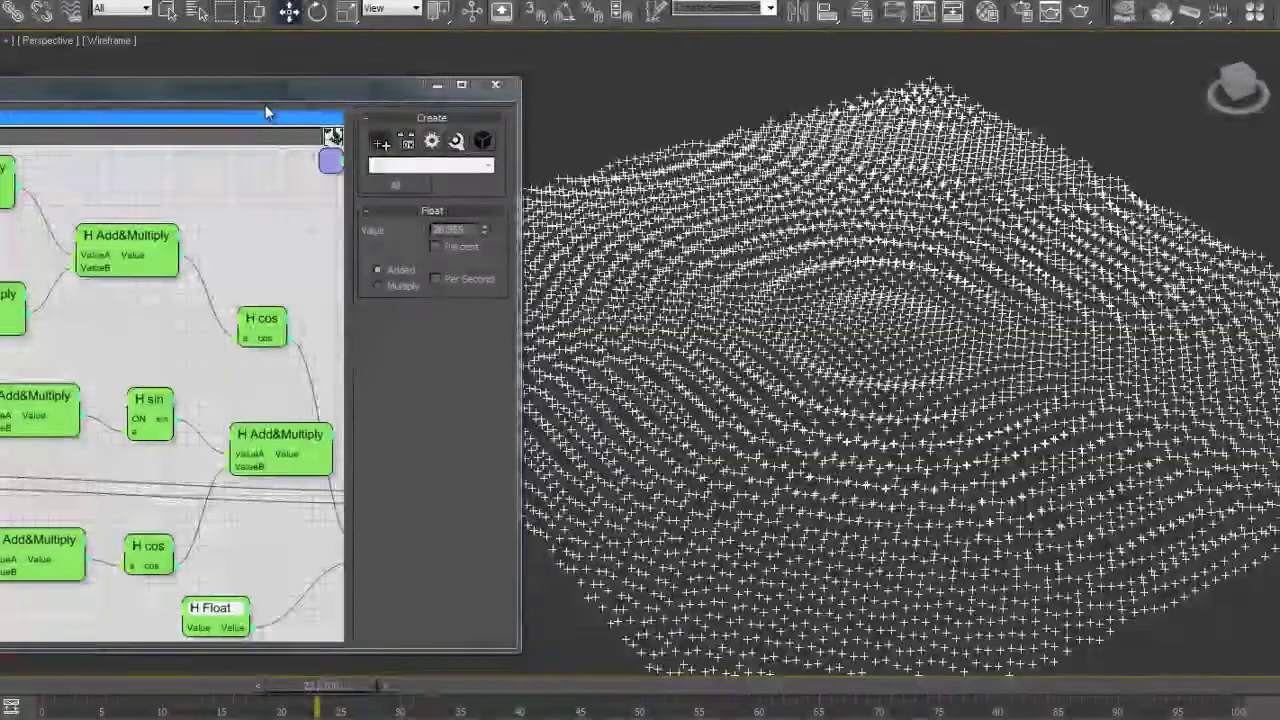
Move the Thinking Particles window back over the viewport, and highlight formula 9, sin(x^2 + y^2), in The FunctionCurves.txt in Notepad
{"action": "left_click_drag", "start_coordinate": [271, 88], "coordinate": [1022, 91]}
{"action": "key", "text": "alt+Tab"}
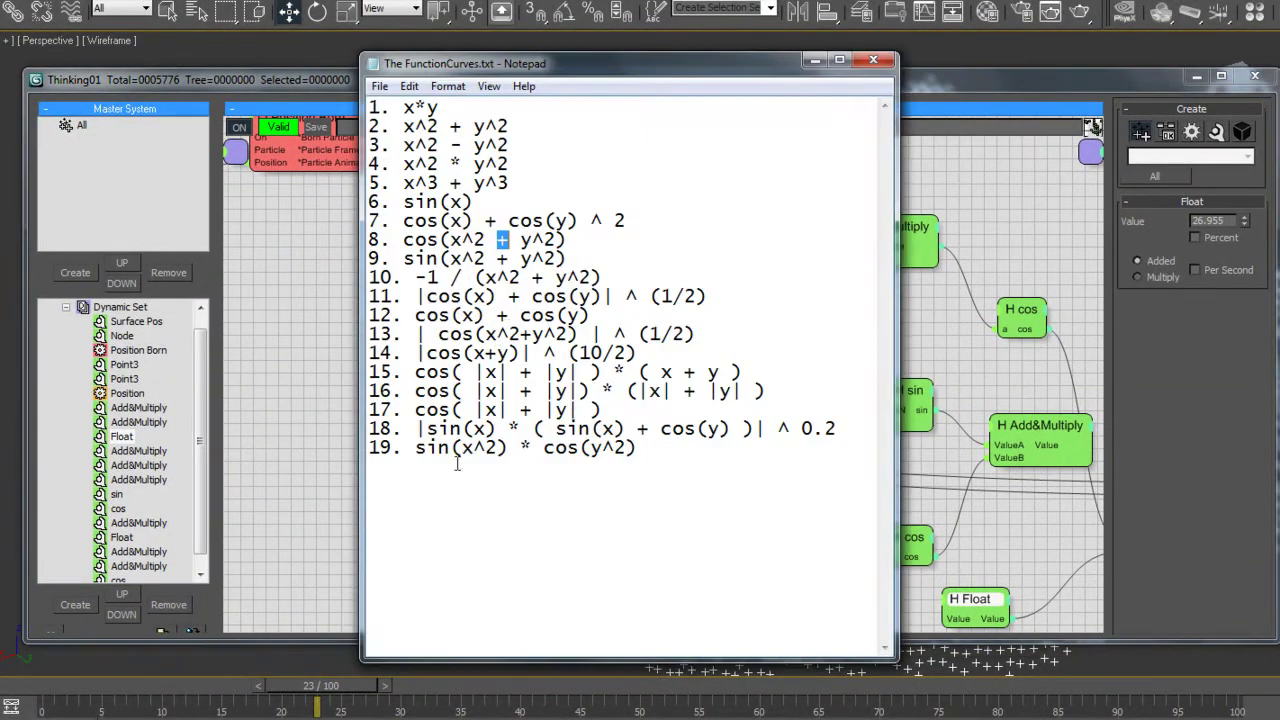
{"action": "left_click_drag", "start_coordinate": [572, 258], "coordinate": [402, 258]}
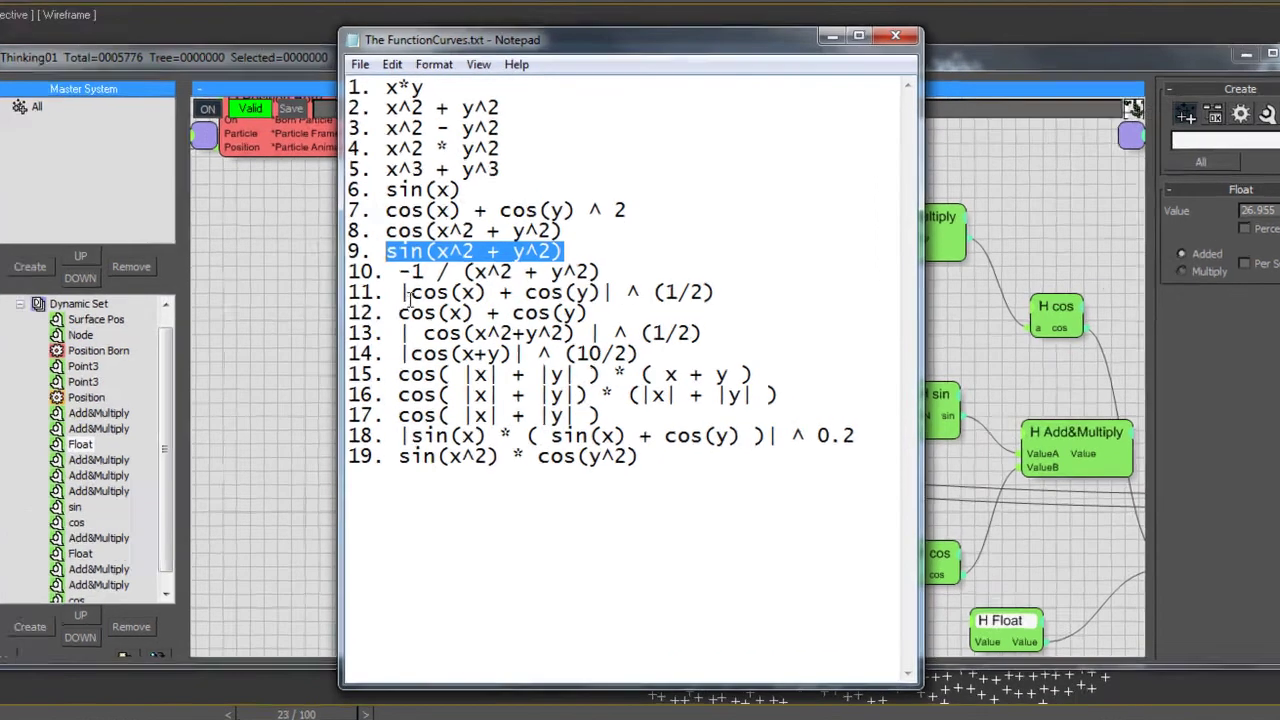
Replace the absolute-value bars in formula 11 with abs() so it reads abs(cos(x) + cos(y)) ^ (1/2), and highlight the abs expression
{"action": "left_click_drag", "start_coordinate": [430, 296], "coordinate": [417, 296]}
{"action": "left_click", "coordinate": [148, 225]}
{"action": "type", "text": "abs"}
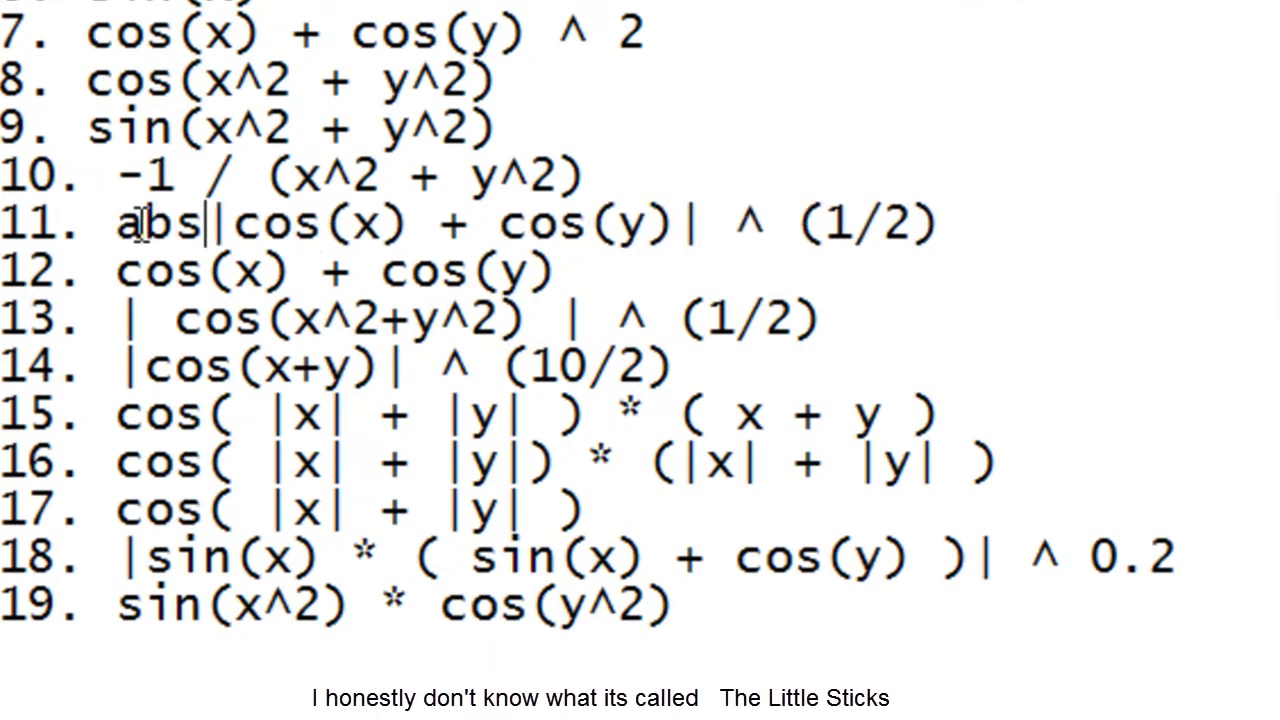
{"action": "key", "text": "BackSpace"}
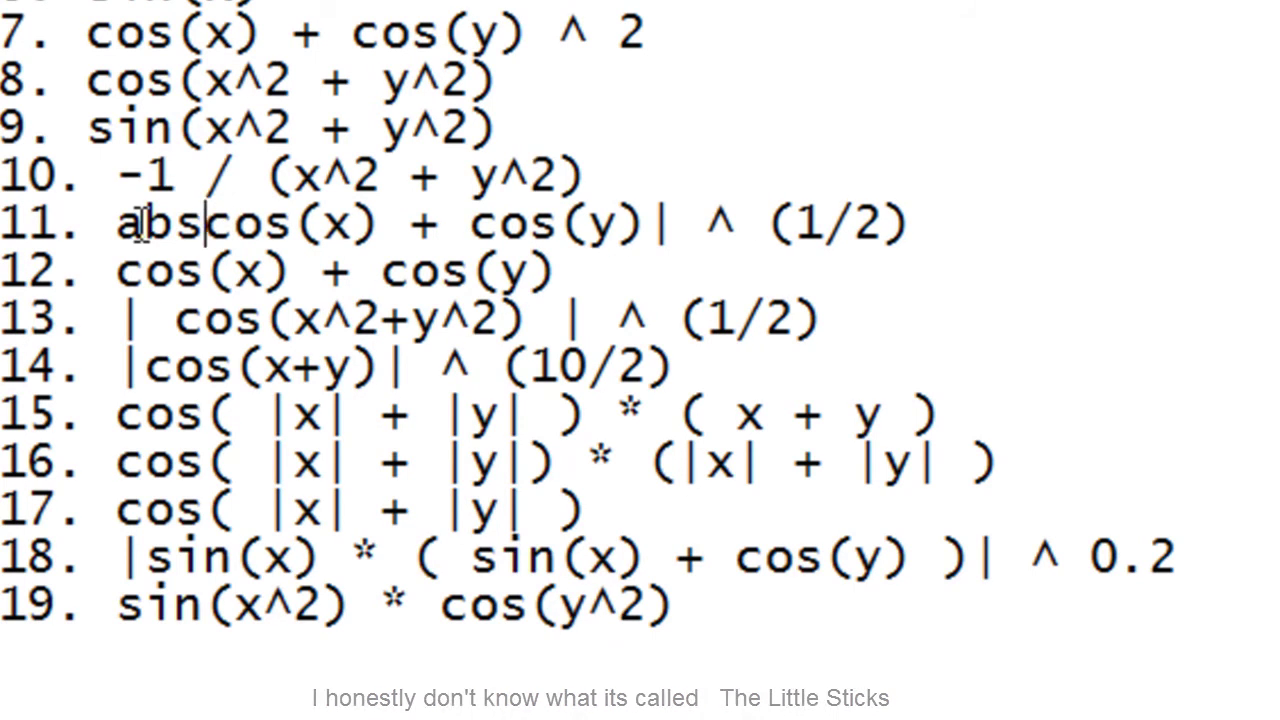
{"action": "type", "text": "("}
{"action": "left_click", "coordinate": [700, 224]}
{"action": "key", "text": "BackSpace"}
{"action": "type", "text": ")"}
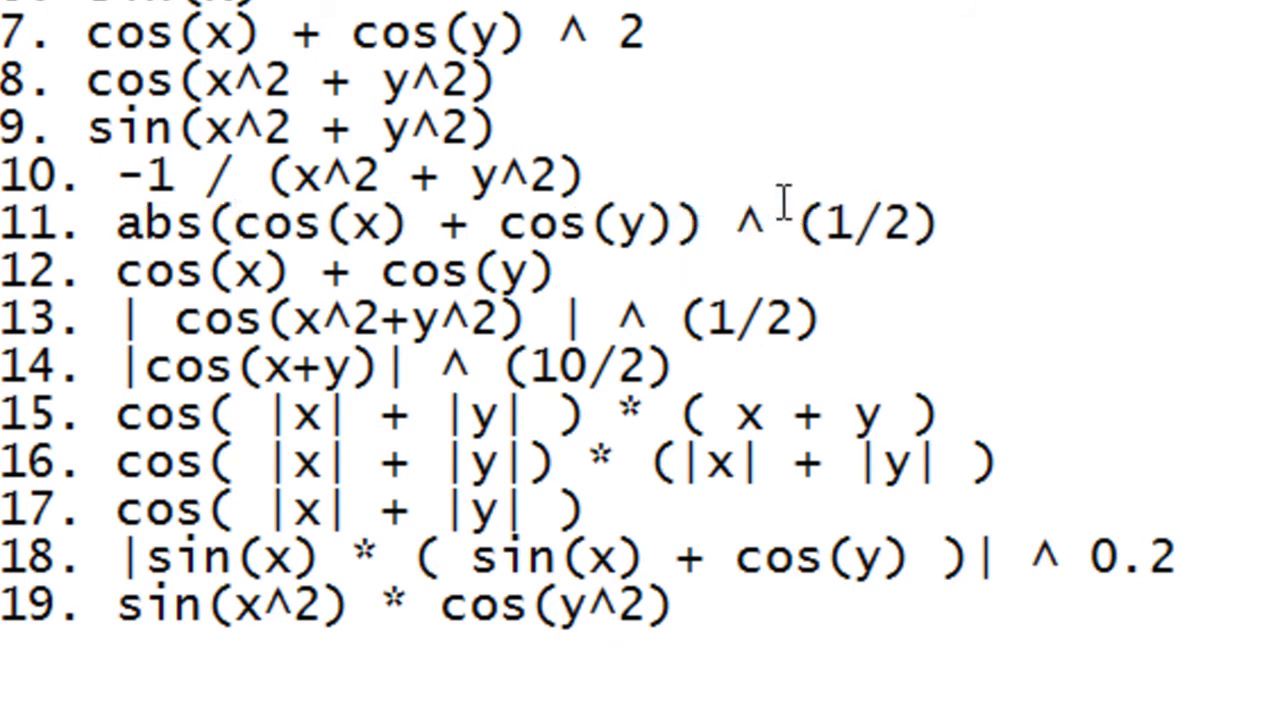
{"action": "left_click_drag", "start_coordinate": [708, 222], "coordinate": [115, 222]}
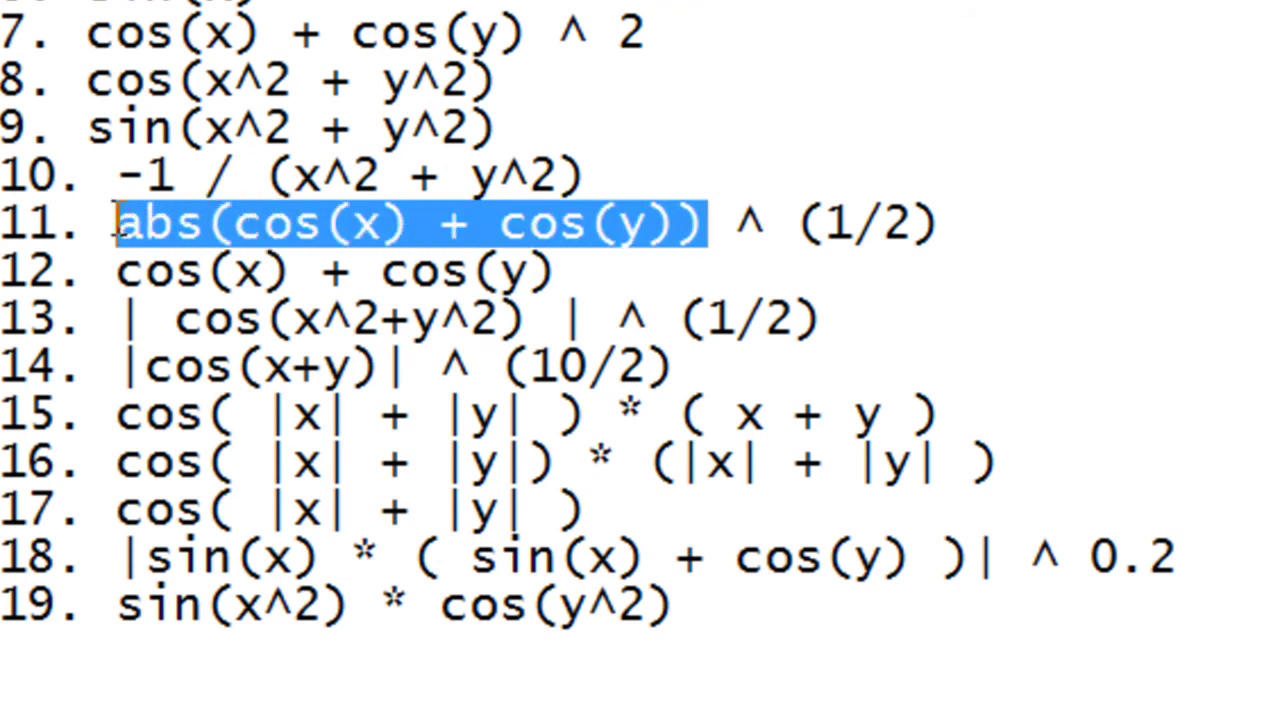
{"action": "left_click", "coordinate": [788, 218]}
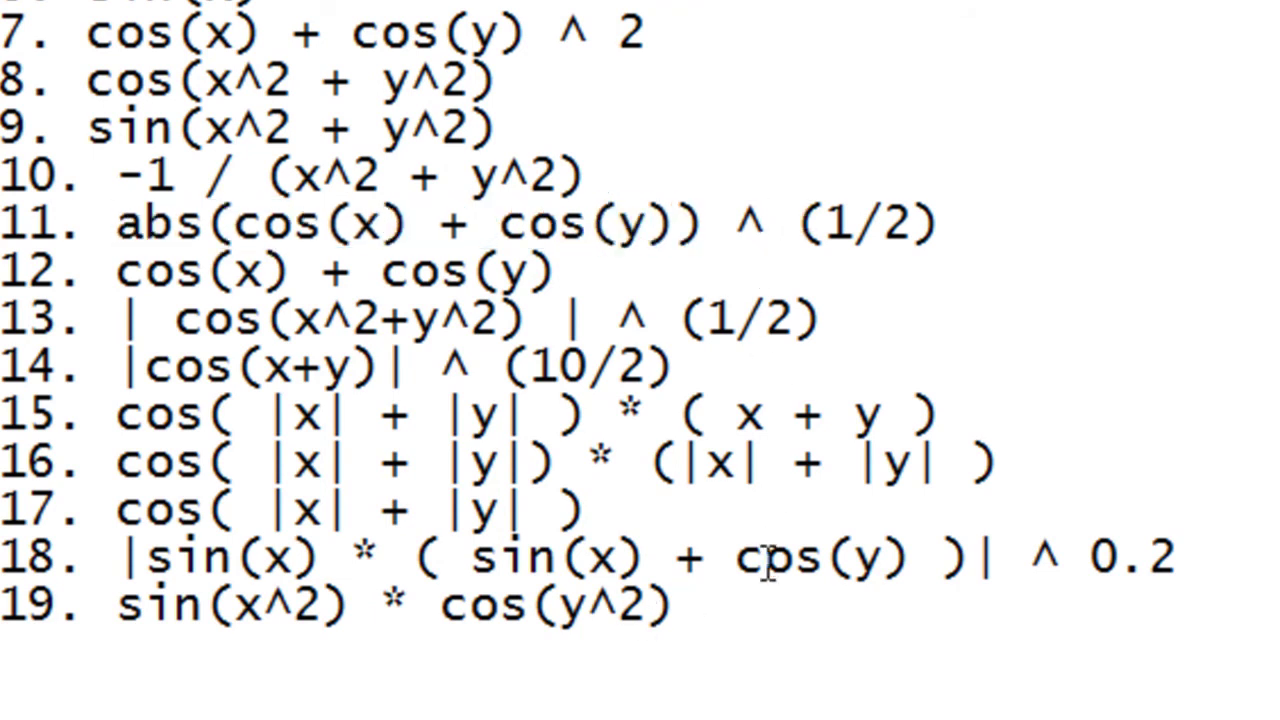
Highlight the whole list of formulas, clear the selection, and close The FunctionCurves.txt
{"action": "left_click_drag", "start_coordinate": [743, 641], "coordinate": [0, 0]}
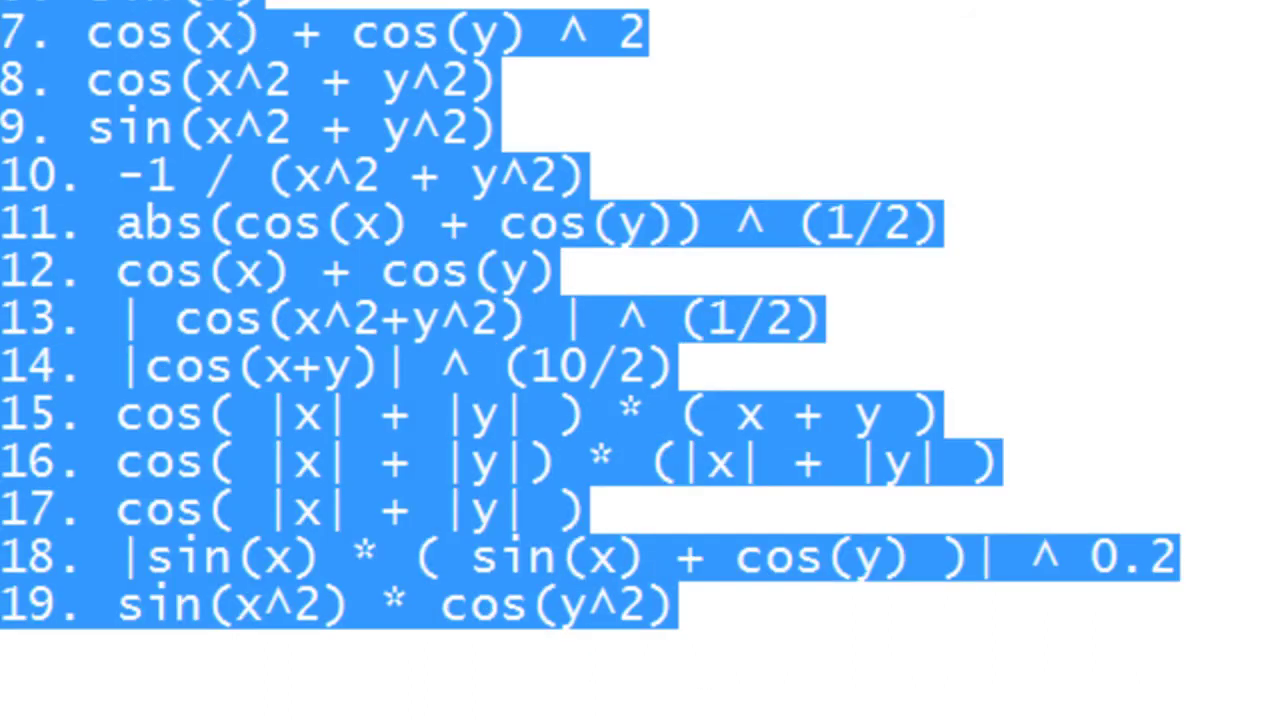
{"action": "left_click", "coordinate": [360, 510]}
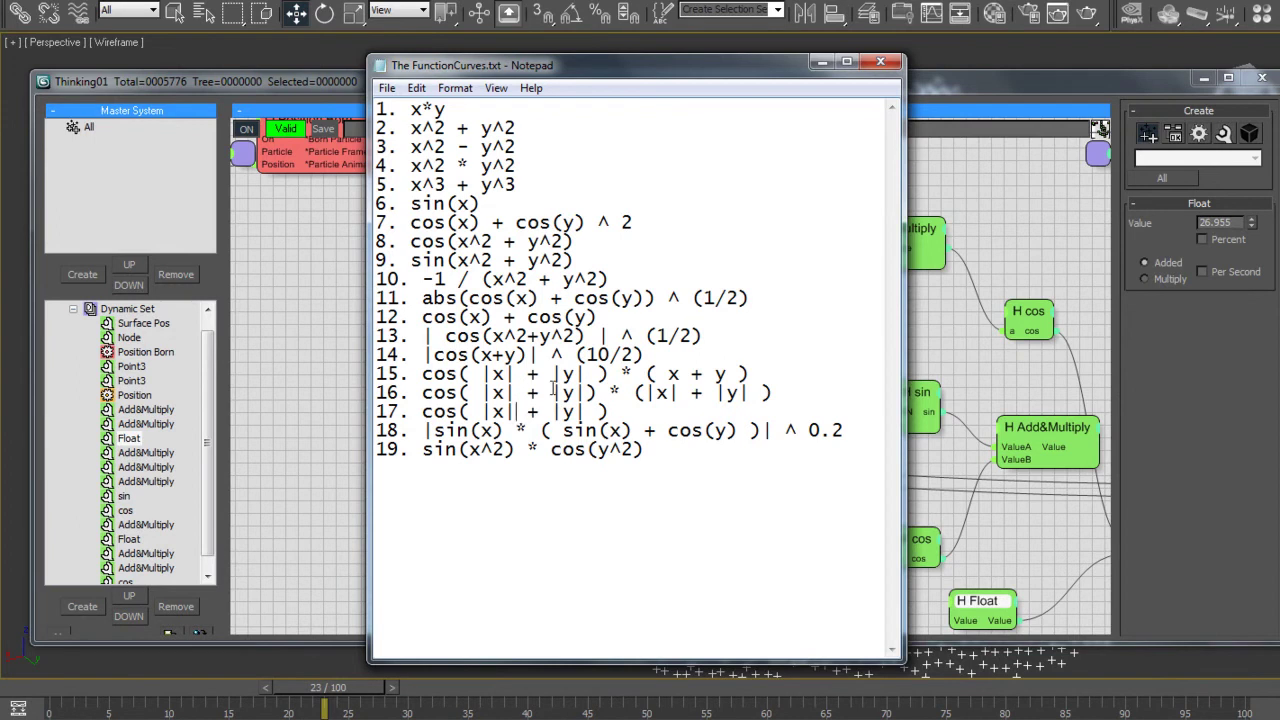
{"action": "left_click", "coordinate": [880, 62]}
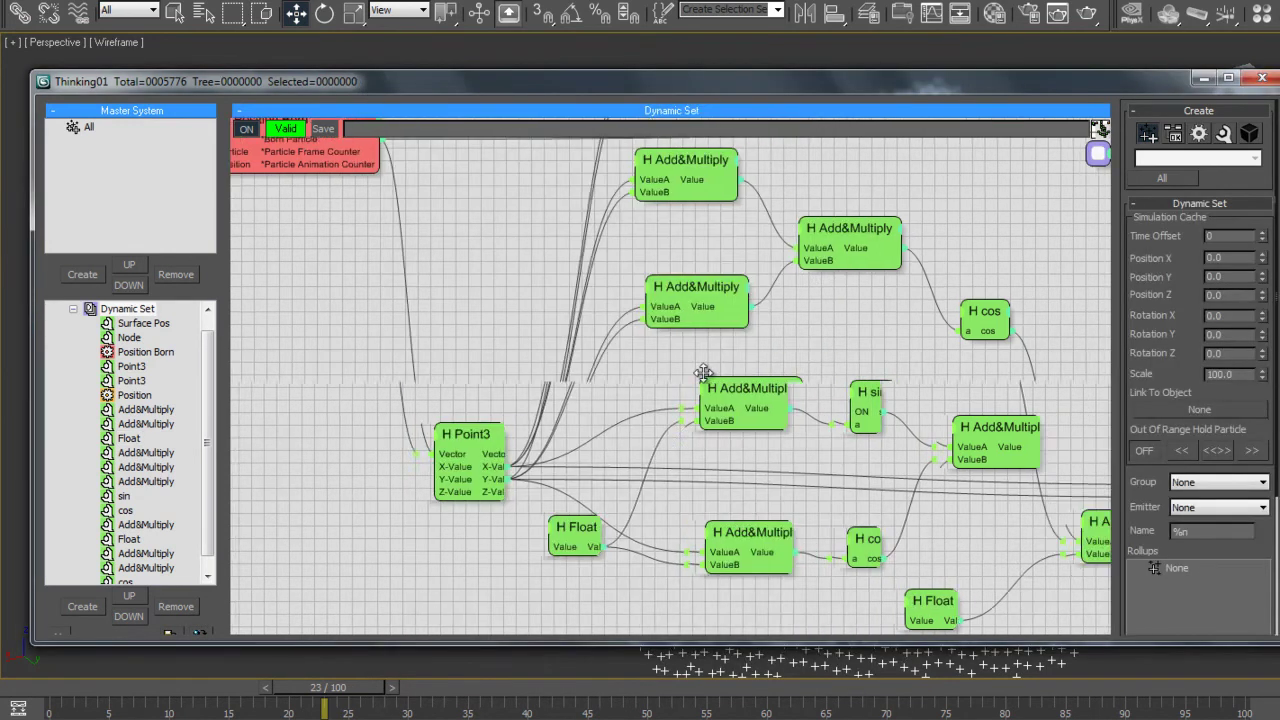
Review the complete Dynamic Set node network and close the Thinking Particles window
{"action": "scroll", "coordinate": [712, 354], "scroll_direction": "down", "scroll_amount": 5}
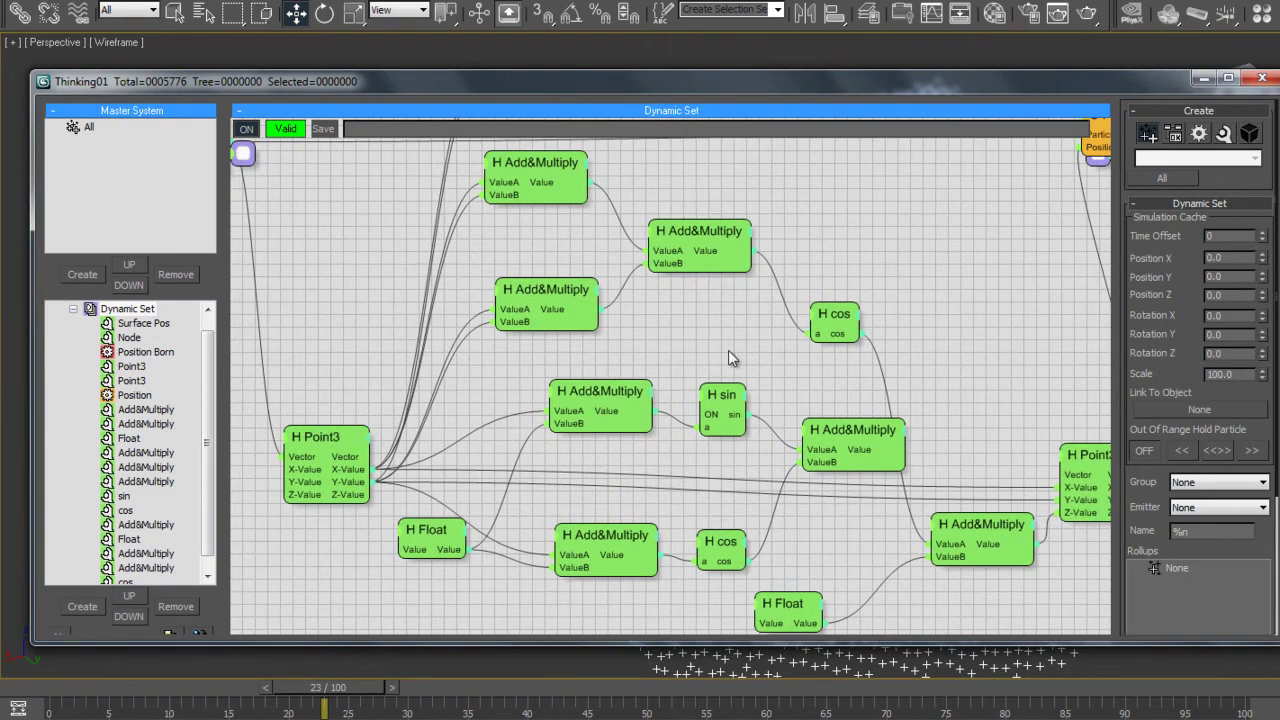
{"action": "left_click_drag", "start_coordinate": [728, 364], "coordinate": [771, 363]}
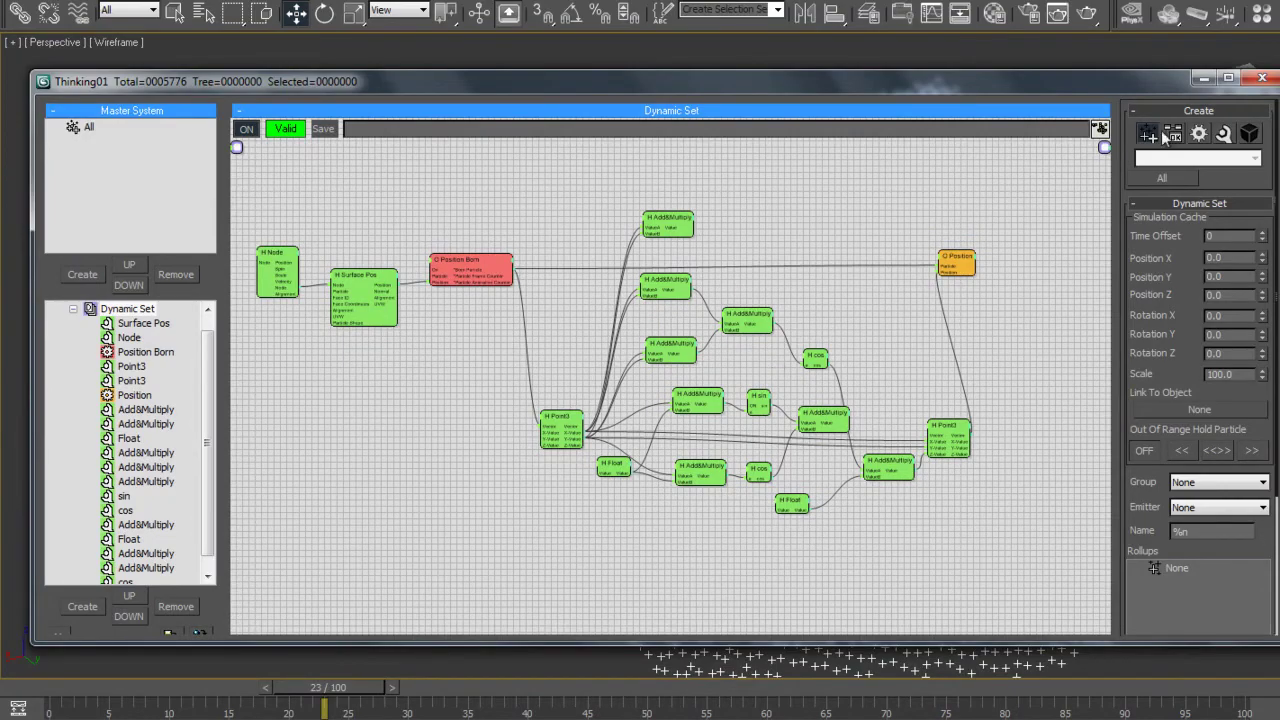
{"action": "left_click", "coordinate": [1262, 78]}
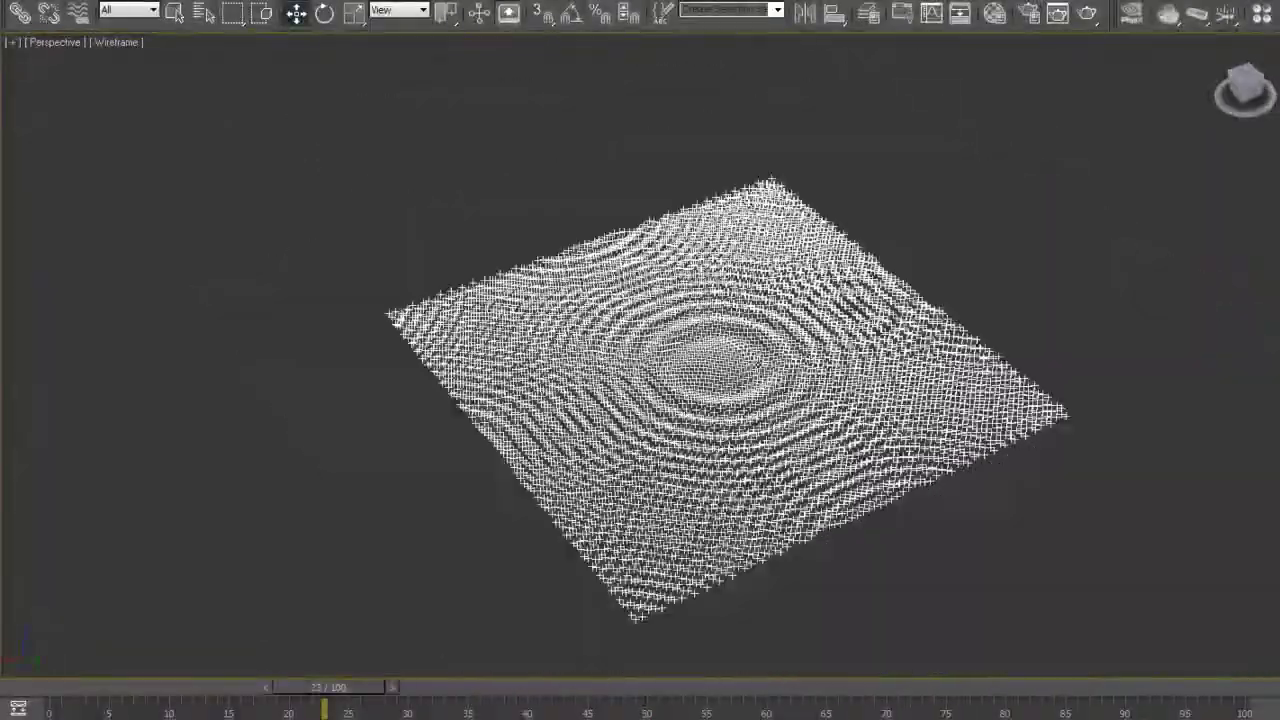
Examine the rippled particle grid from a distance and close up in the perspective view
{"action": "scroll", "coordinate": [759, 363], "scroll_direction": "down", "scroll_amount": 3}
{"action": "left_click_drag", "start_coordinate": [738, 384], "coordinate": [704, 395]}
{"action": "scroll", "coordinate": [700, 449], "scroll_direction": "up", "scroll_amount": 6}
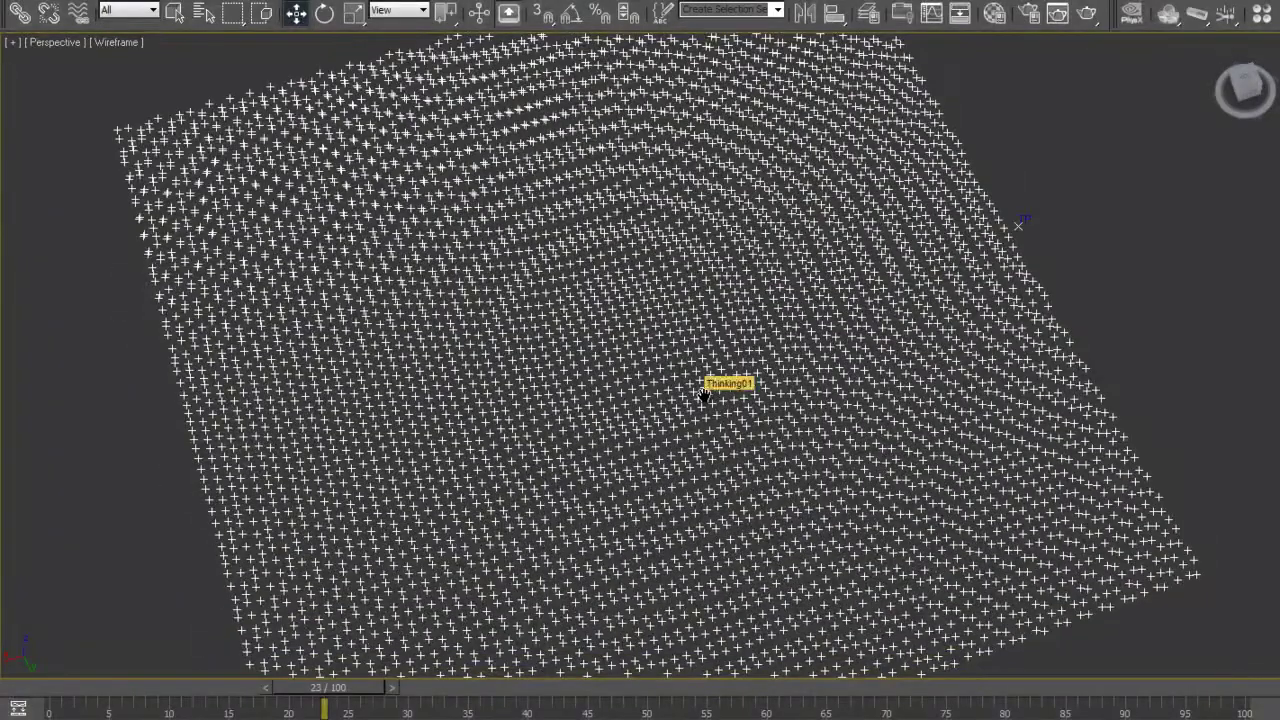